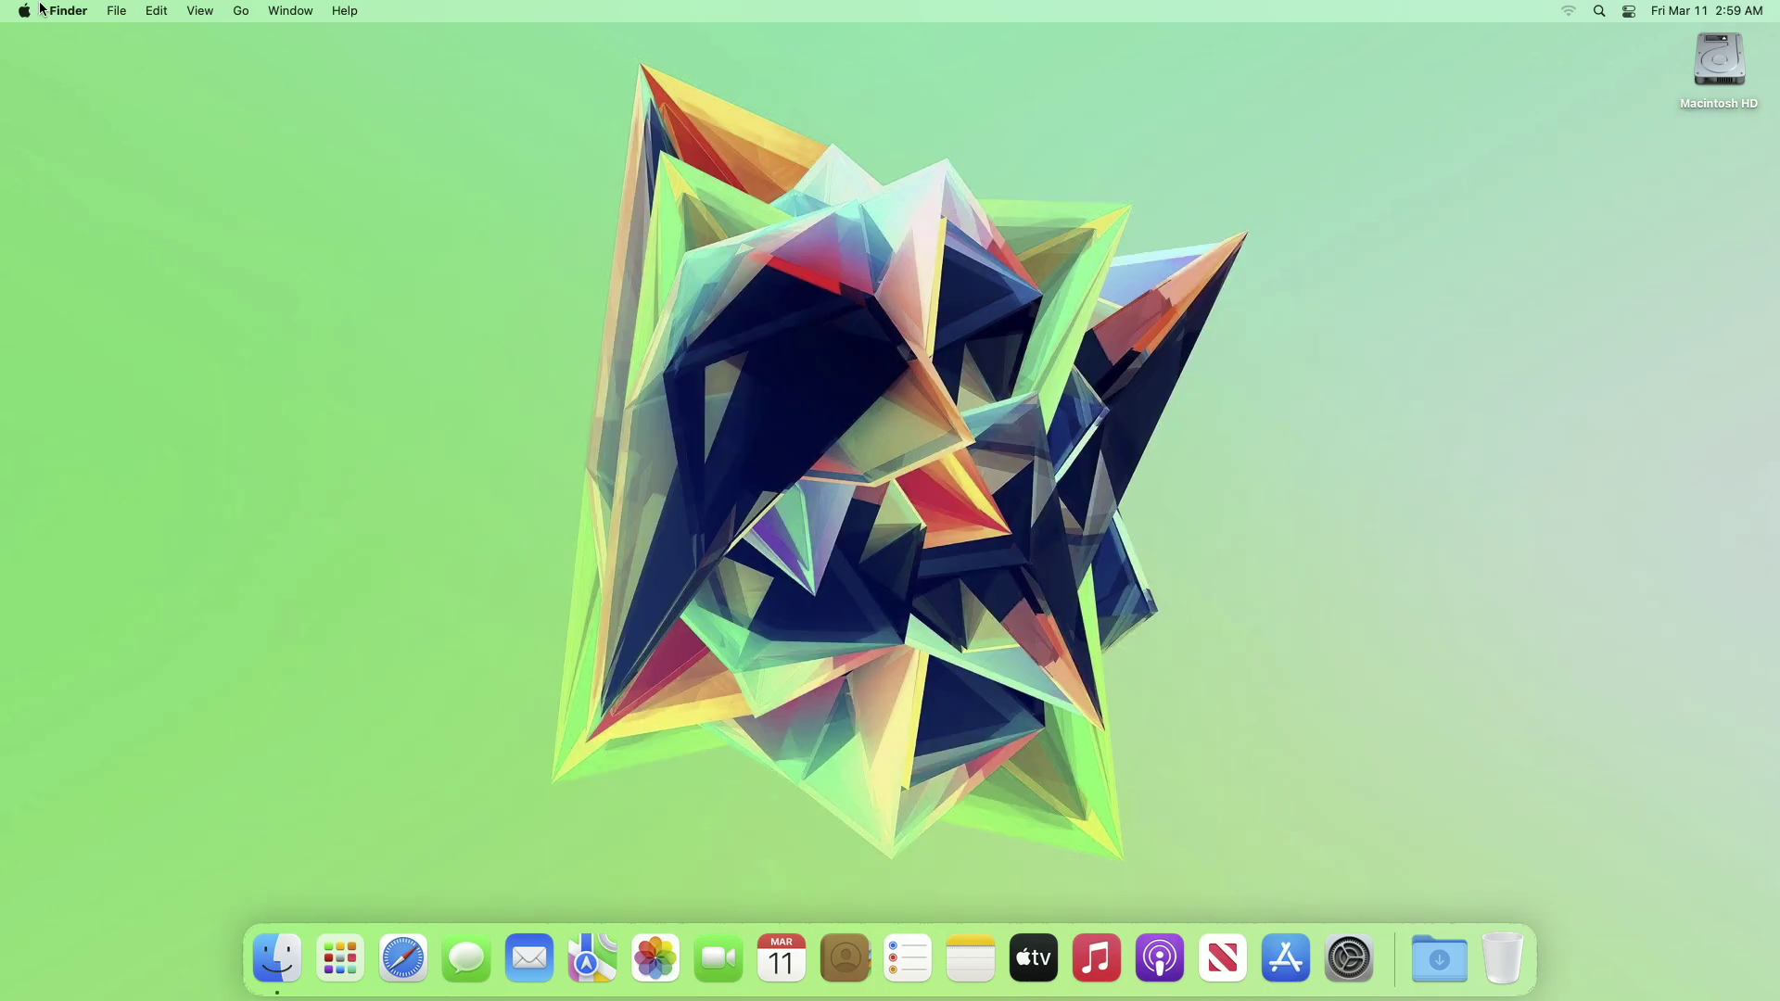
Check the Mac's macOS version and build number and its internal drive's storage in About This Mac
left_click(35, 10)
left_click(57, 33)
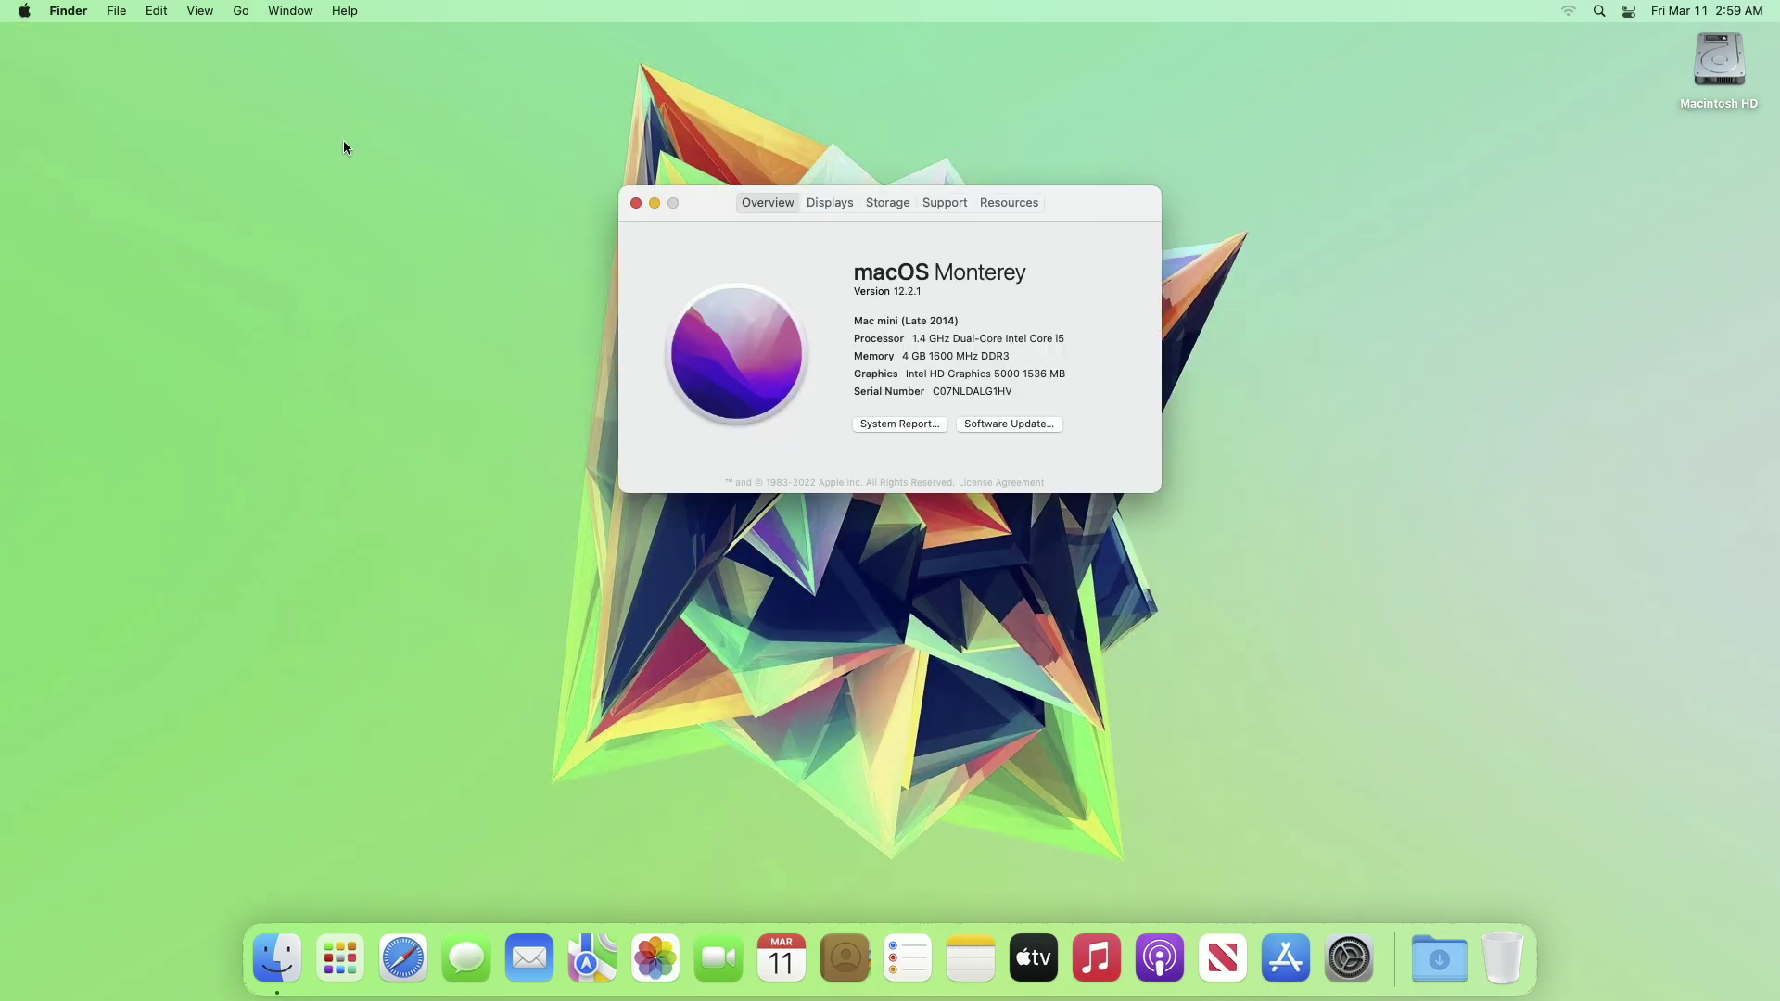
left_click(895, 291)
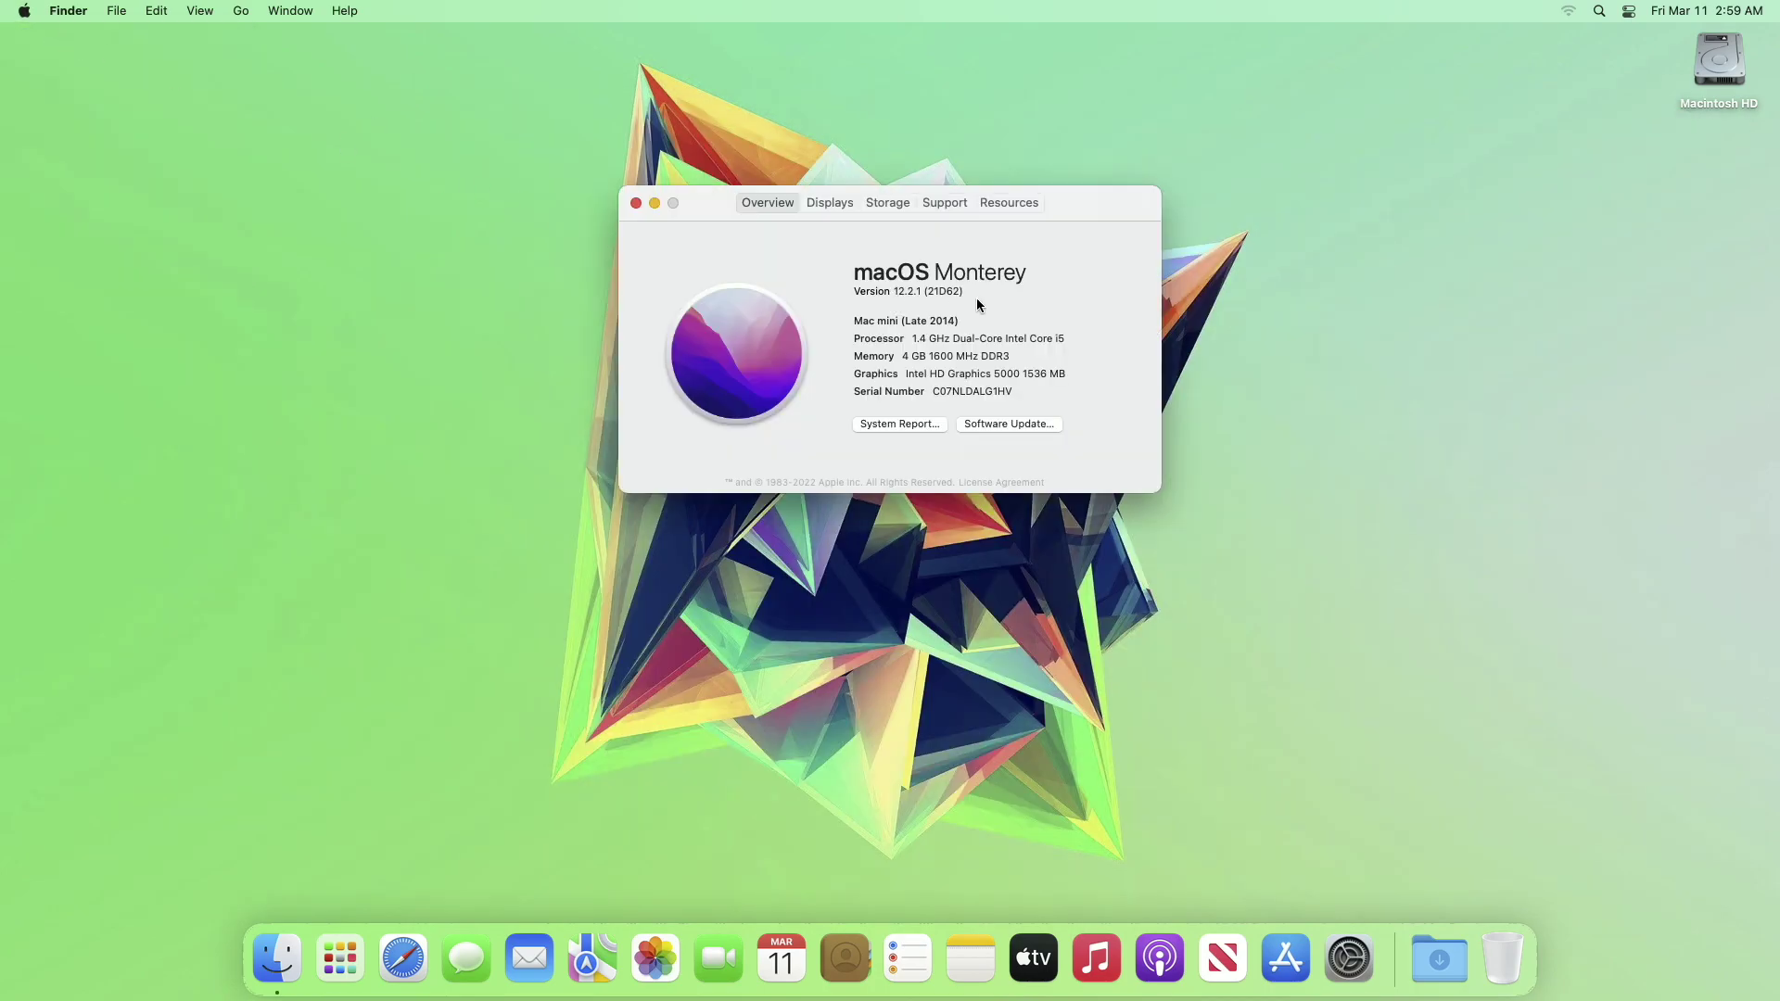
left_click(886, 203)
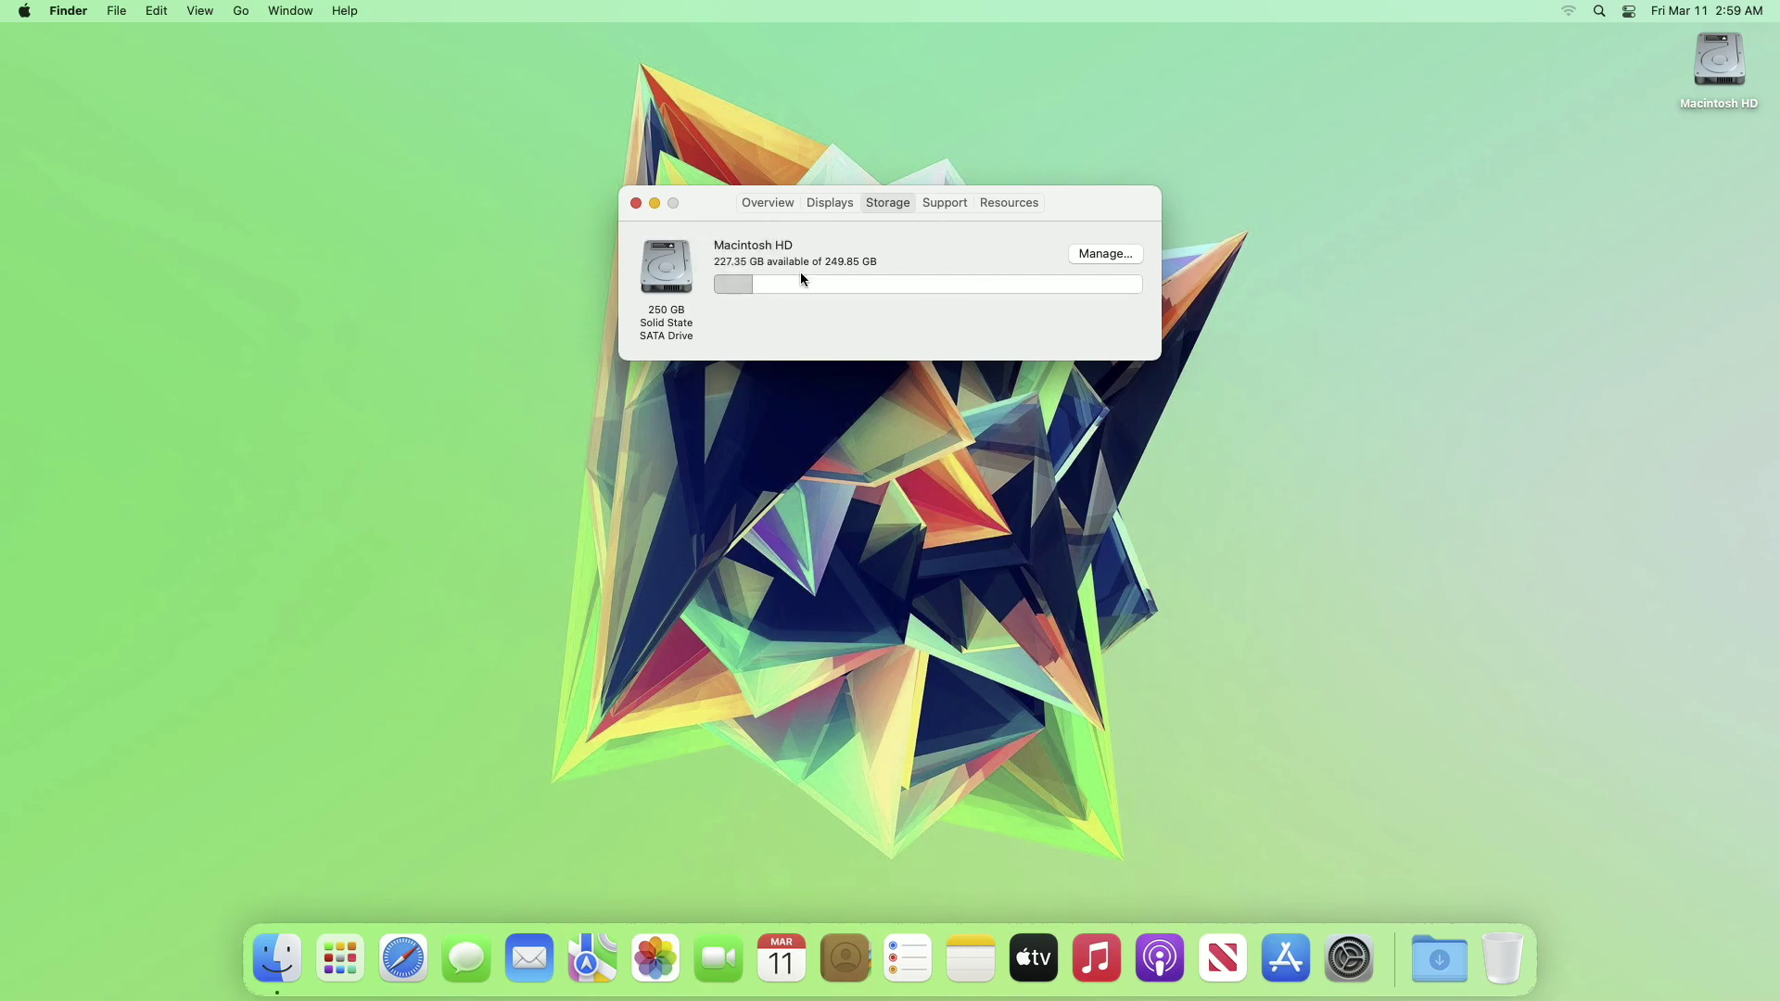
mouse_move(734, 285)
left_click(637, 205)
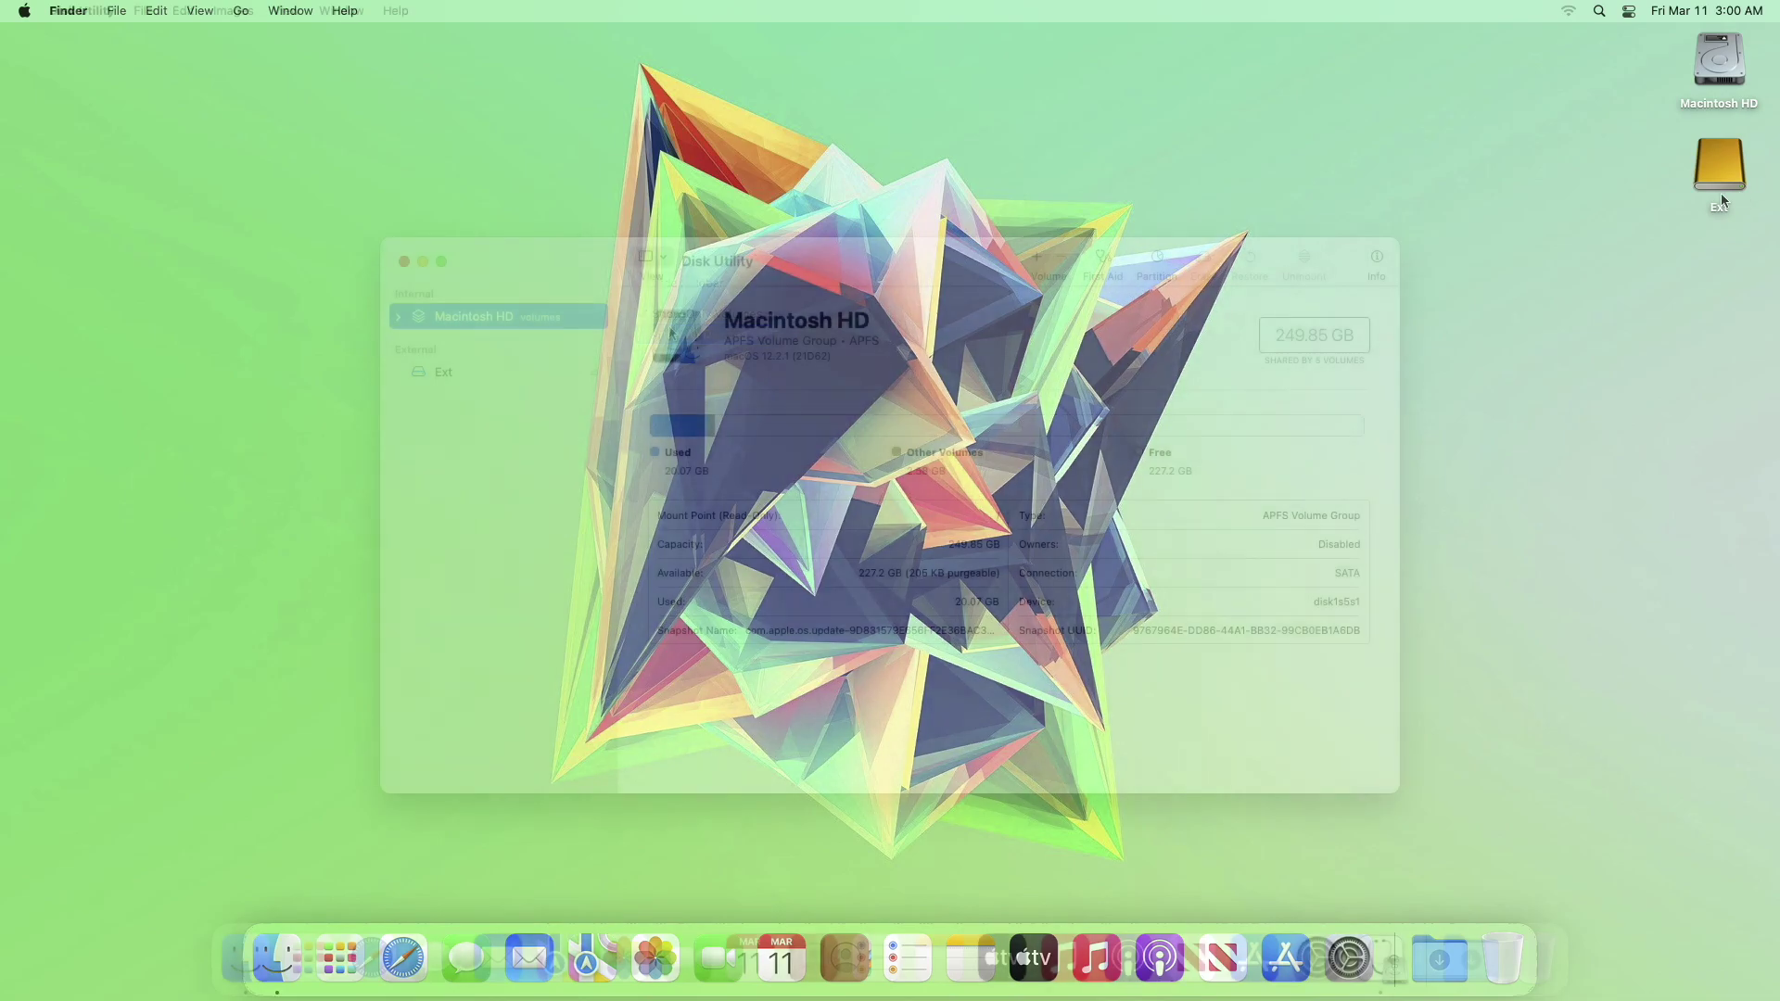
Erase the external SanDisk Ext SSD Media as "Macintosh HD Ext" with APFS format and GUID Partition Map, and quit Disk Utility
left_click(518, 422)
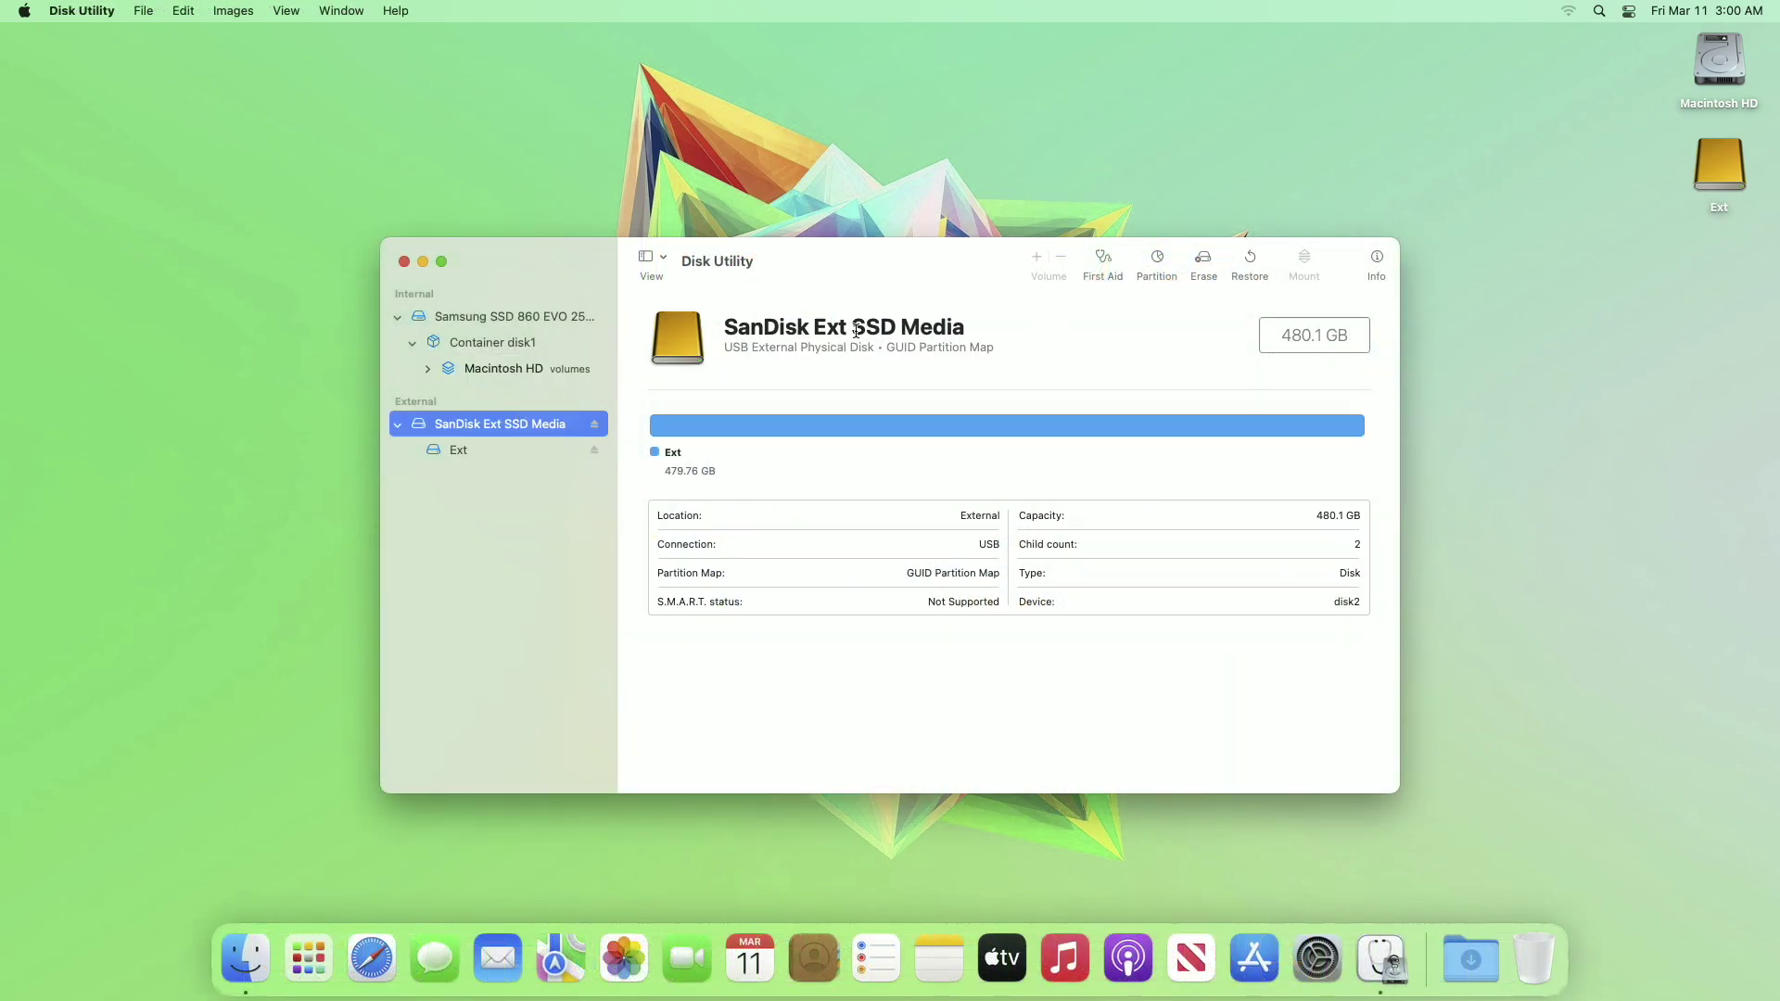
left_click(1203, 263)
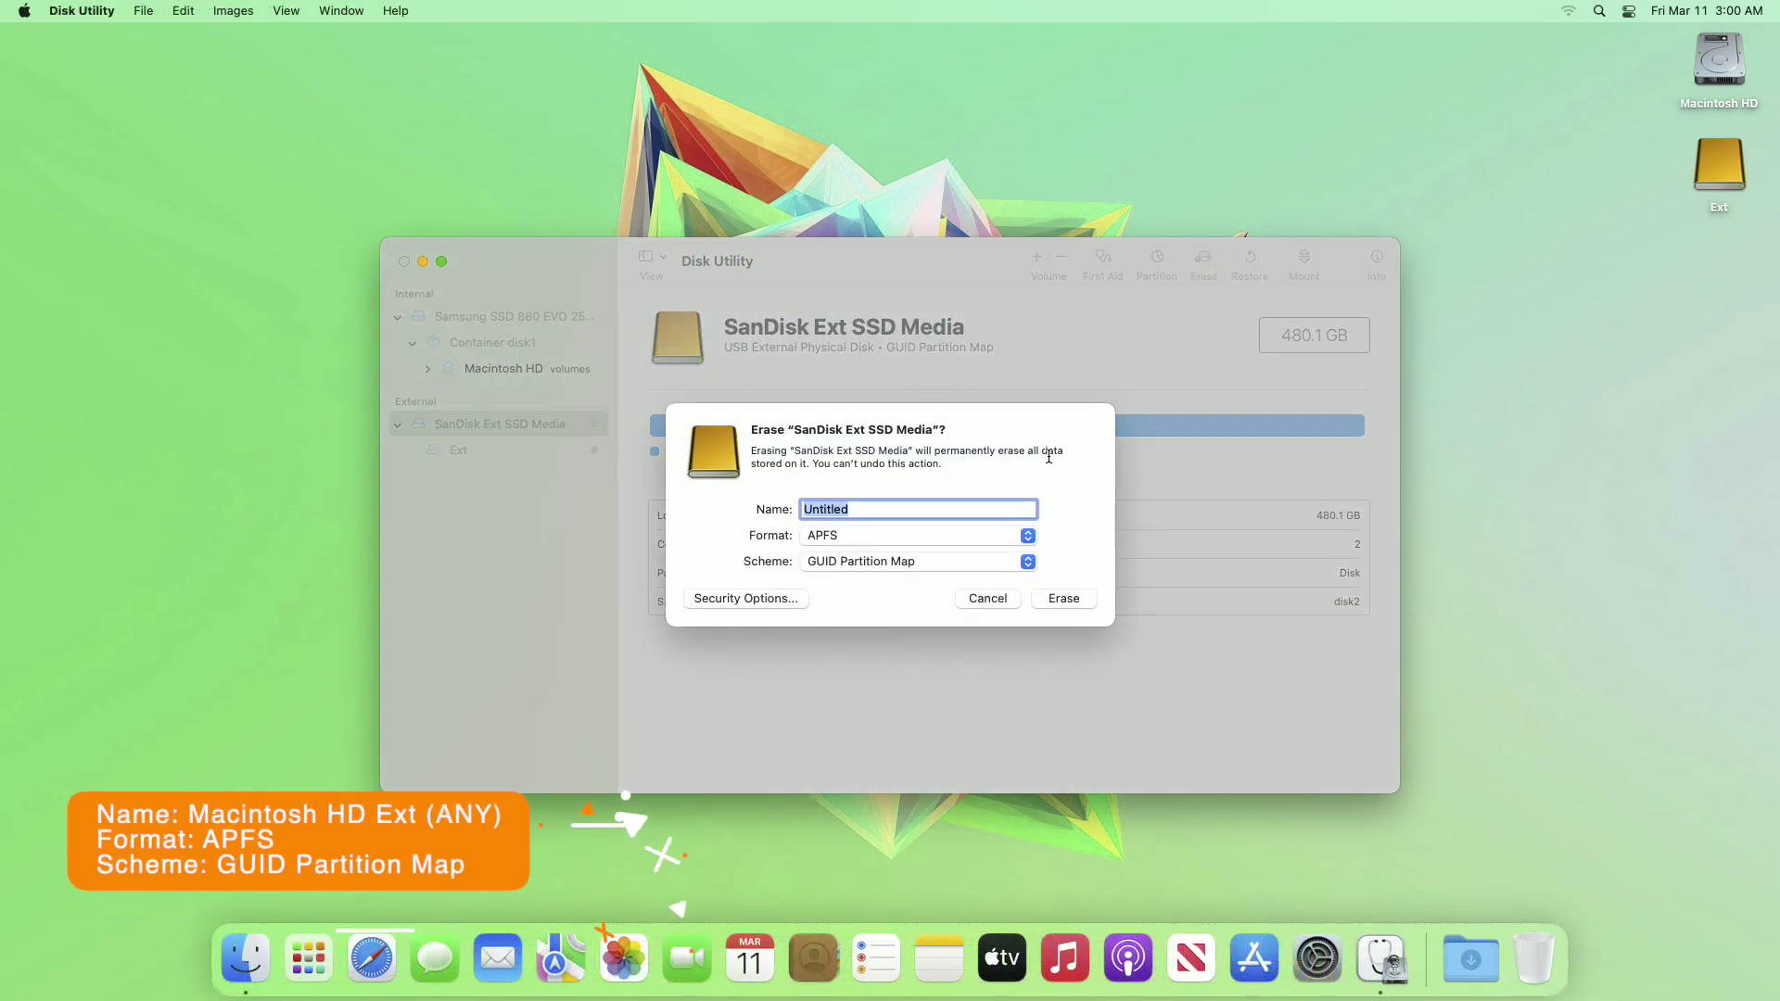
type("Macintosh HD Ext")
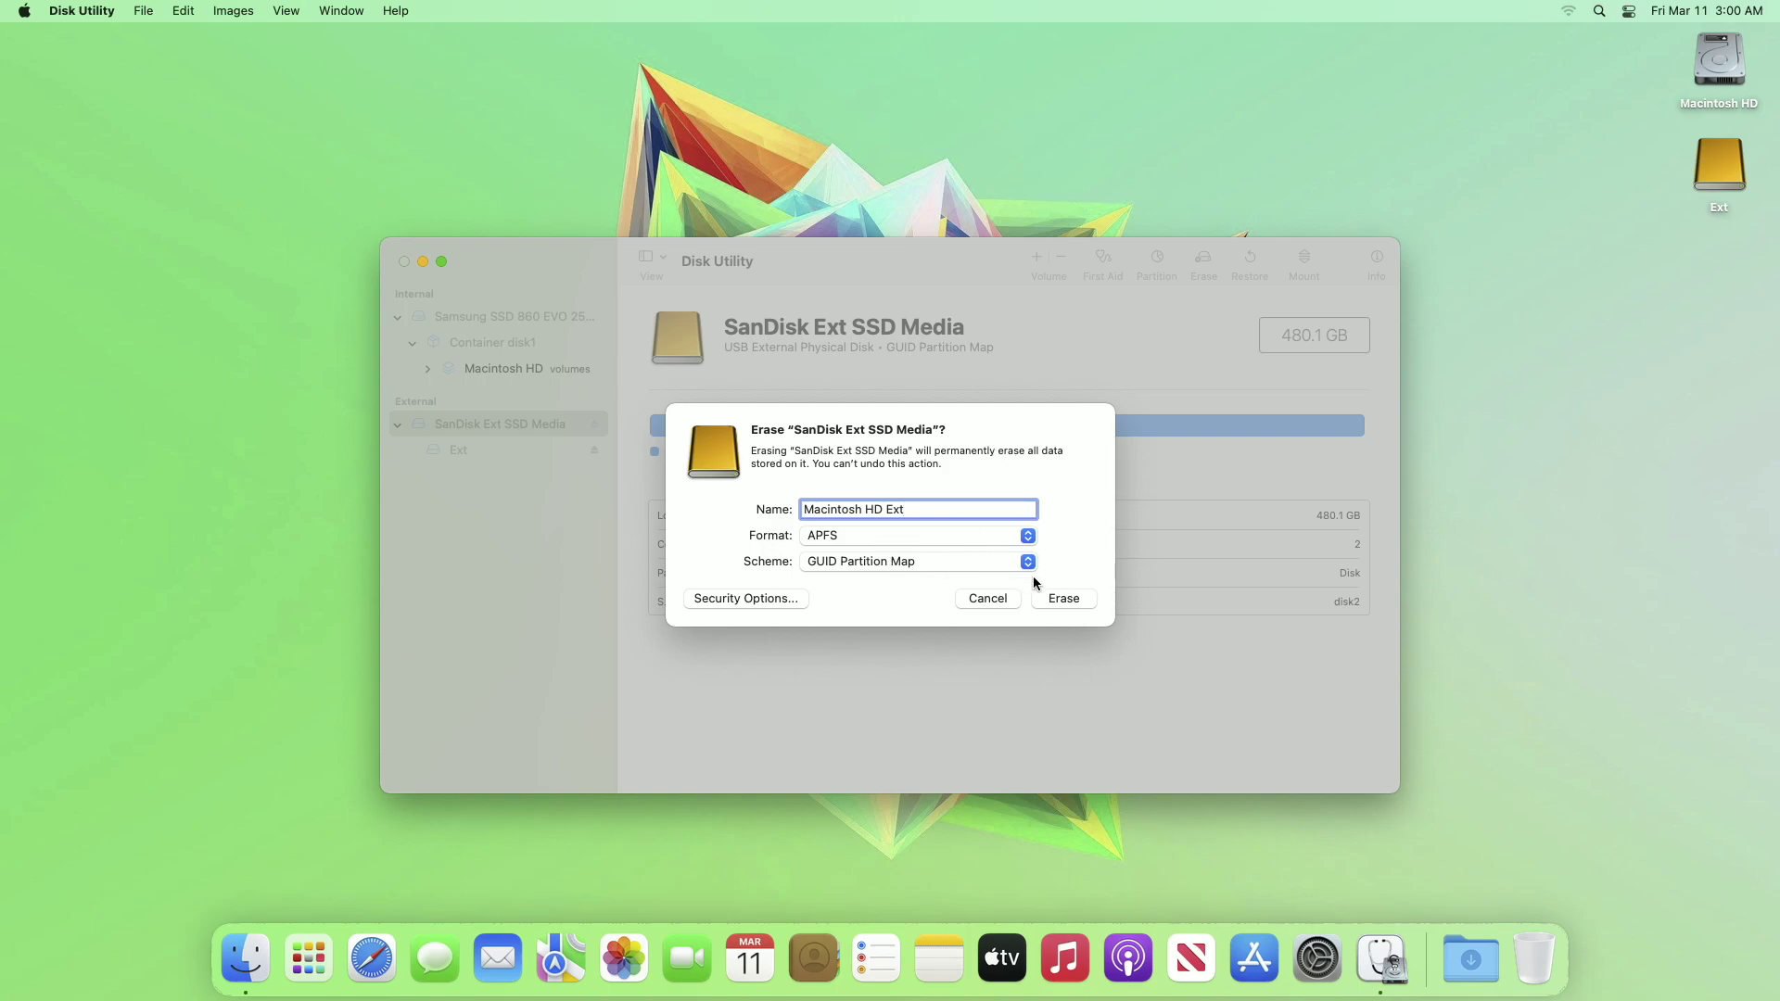
left_click(1055, 598)
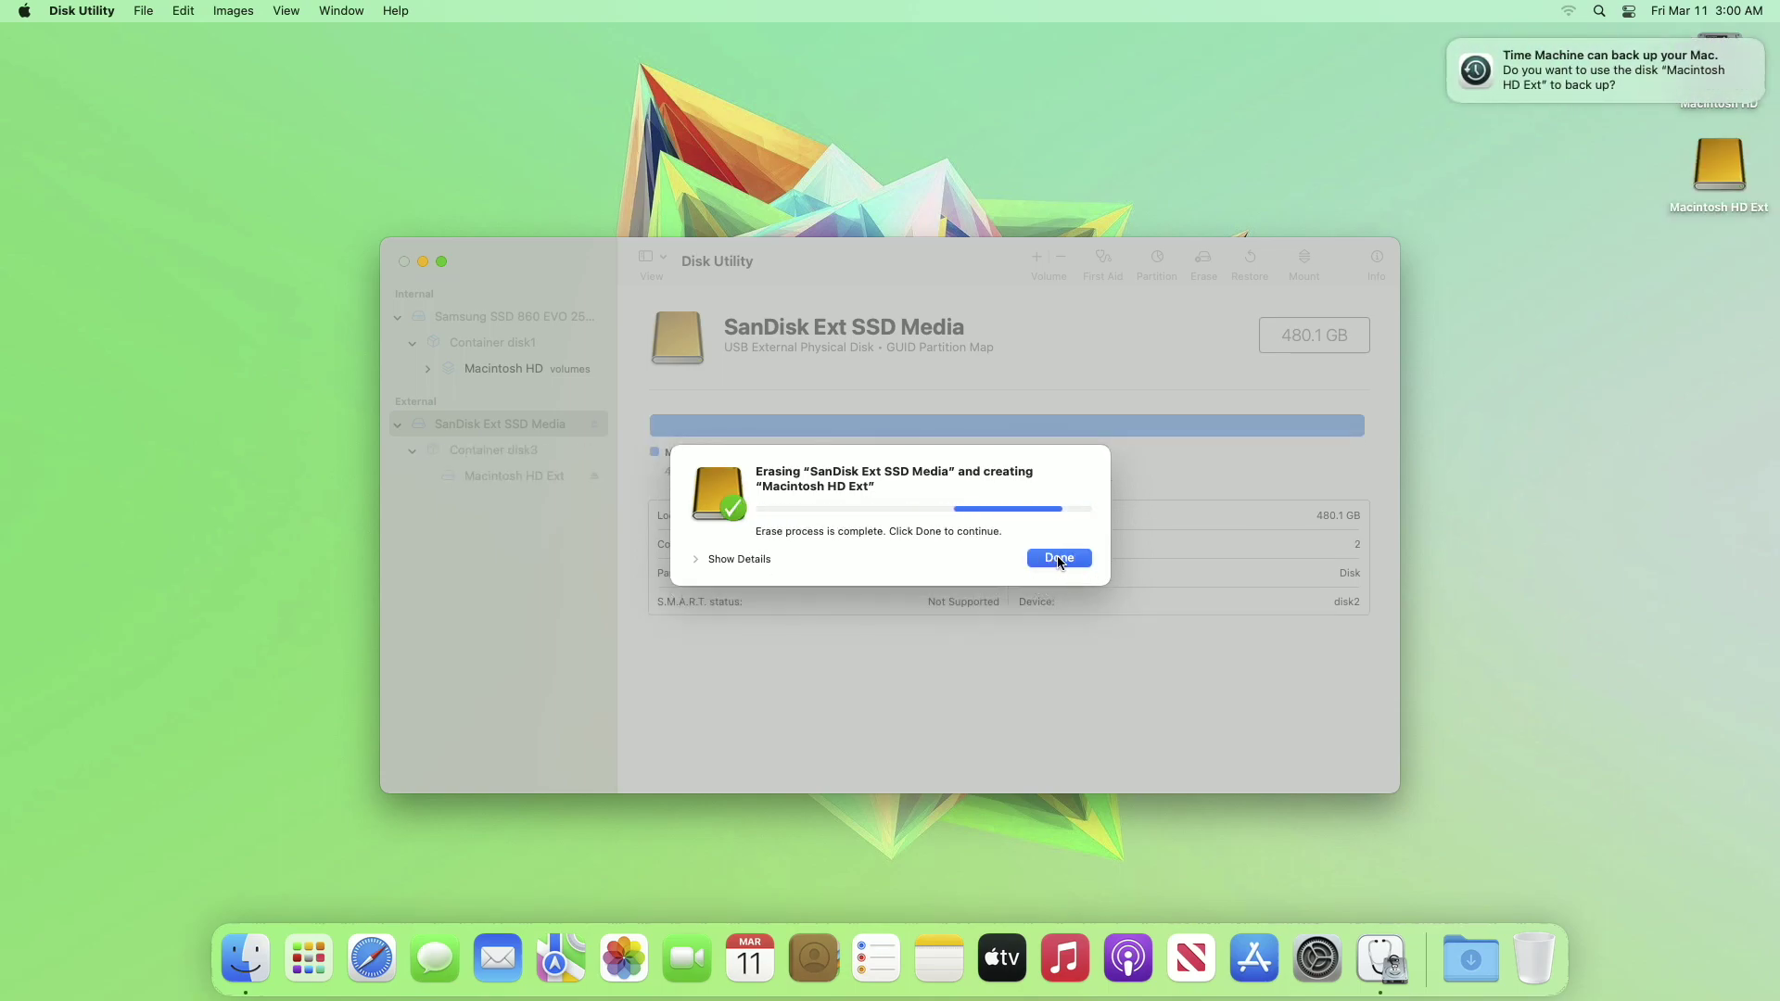
left_click(1049, 559)
left_click(81, 11)
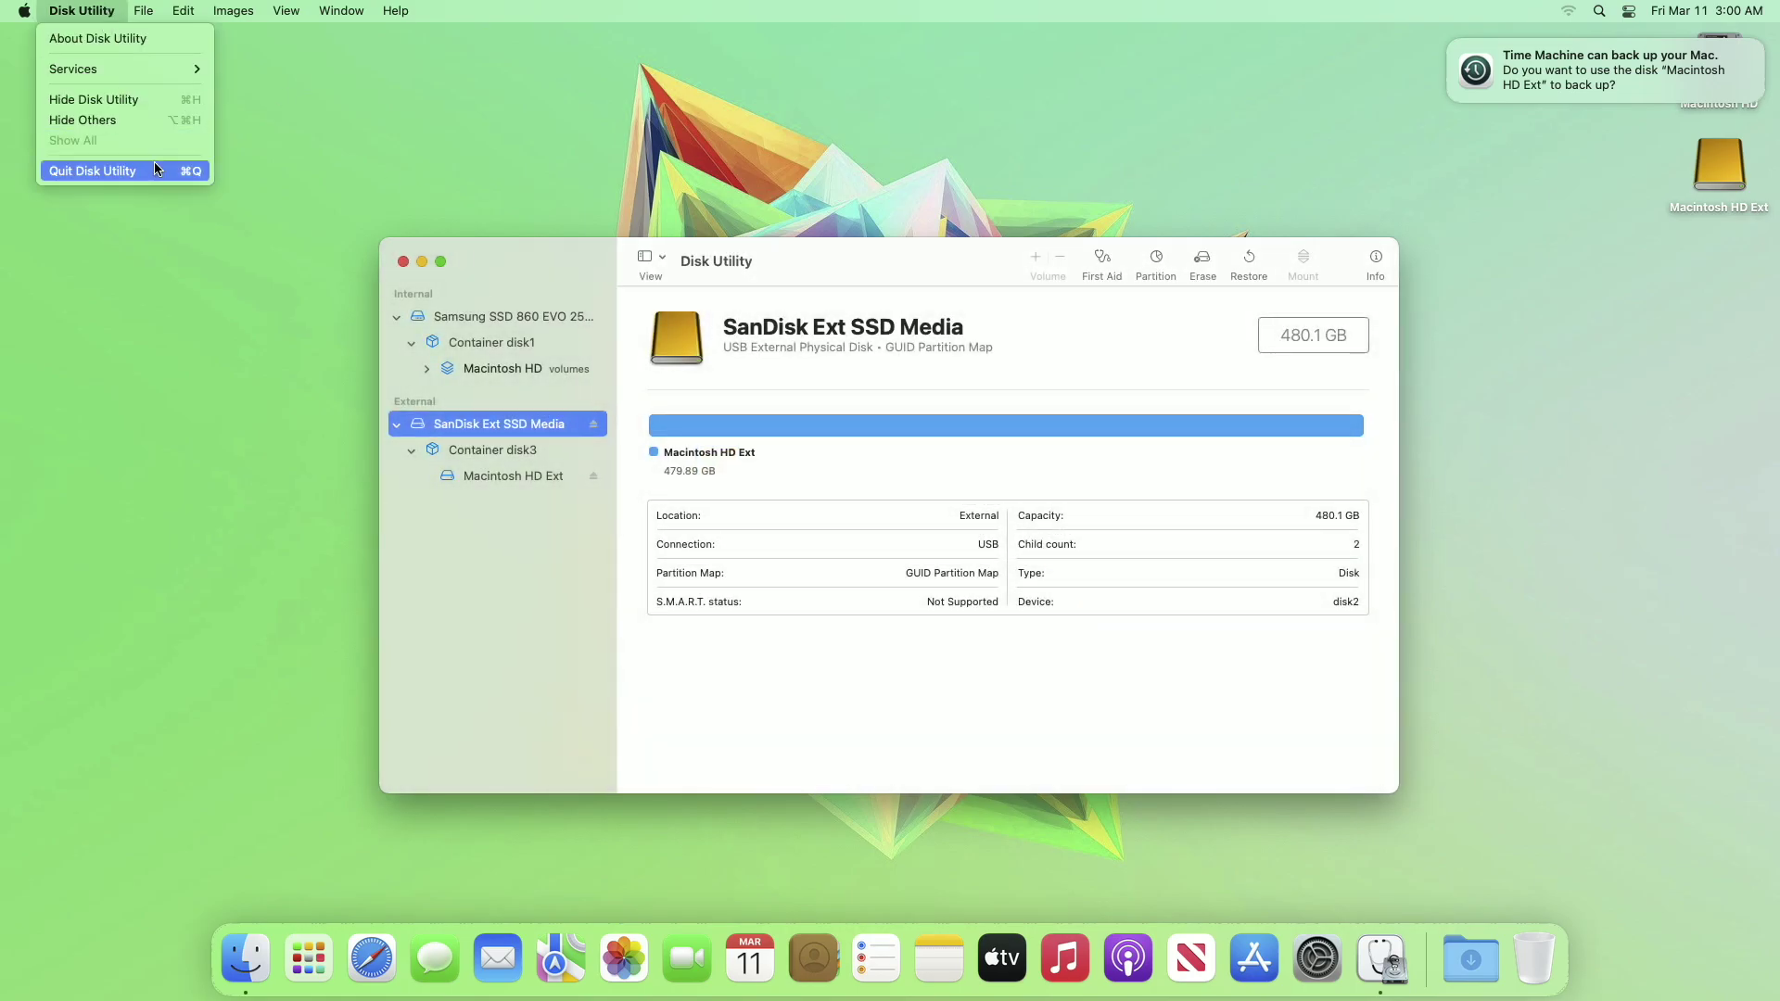
left_click(92, 170)
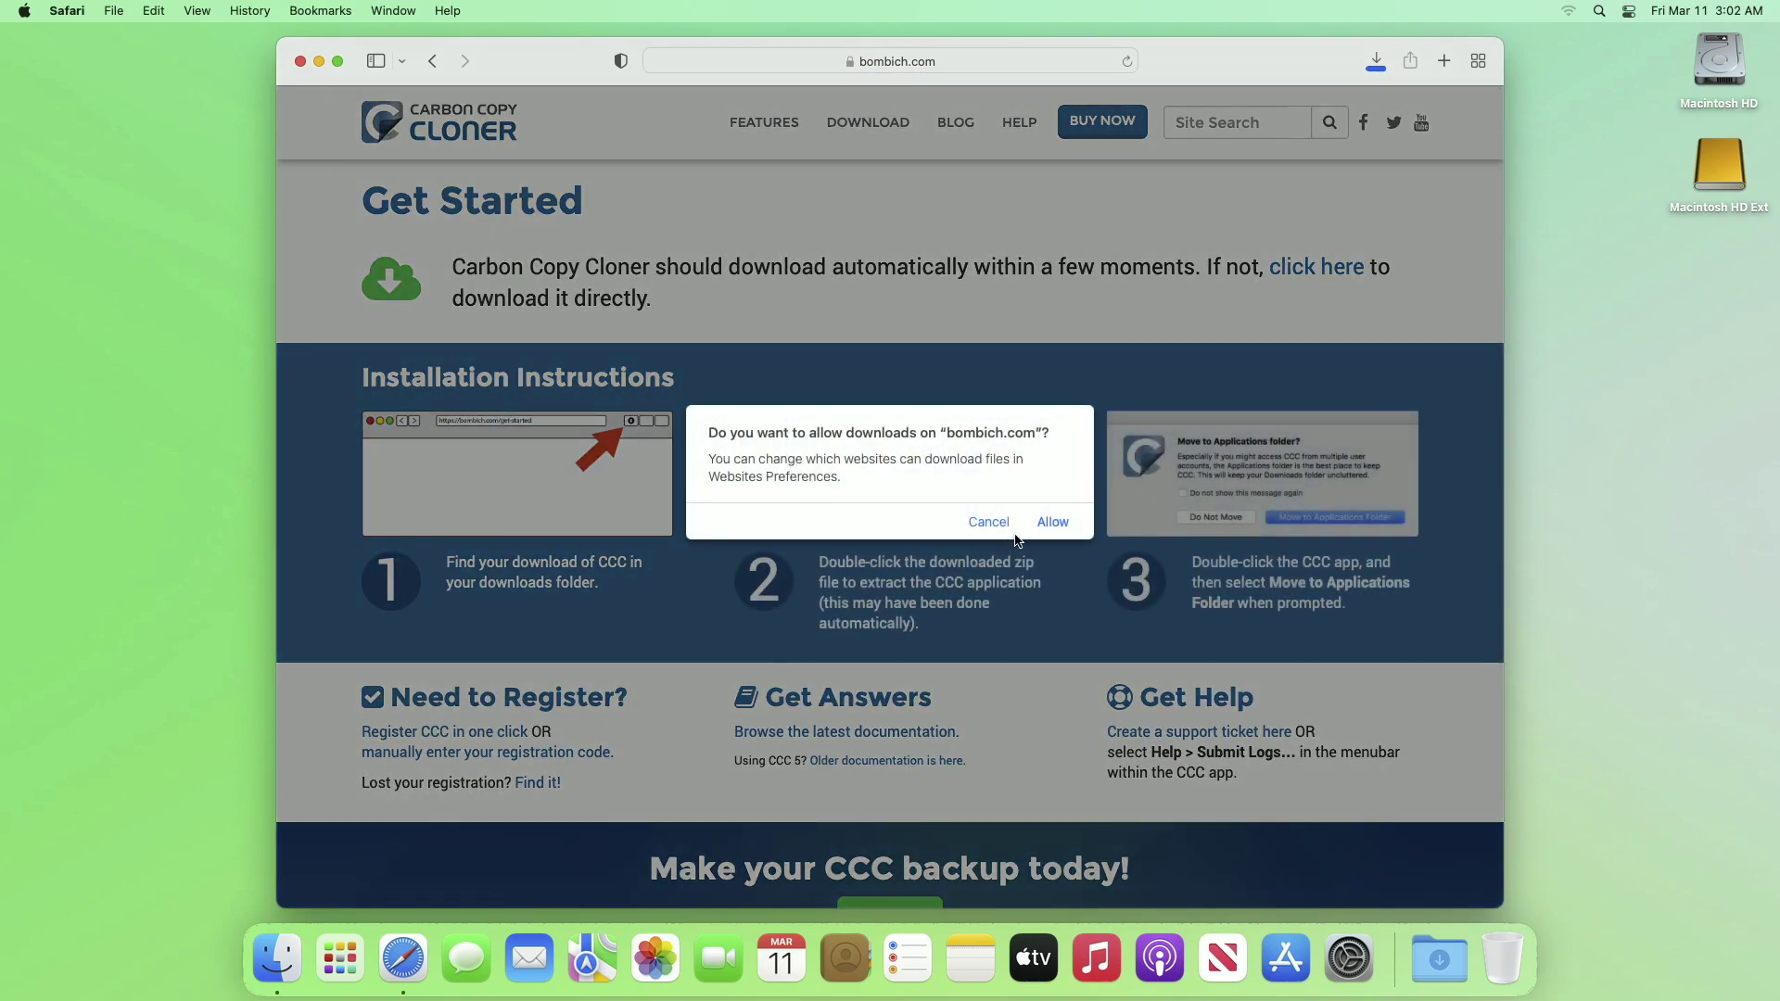
Allow the Carbon Copy Cloner download from bombich.com and quit Safari
left_click(1048, 522)
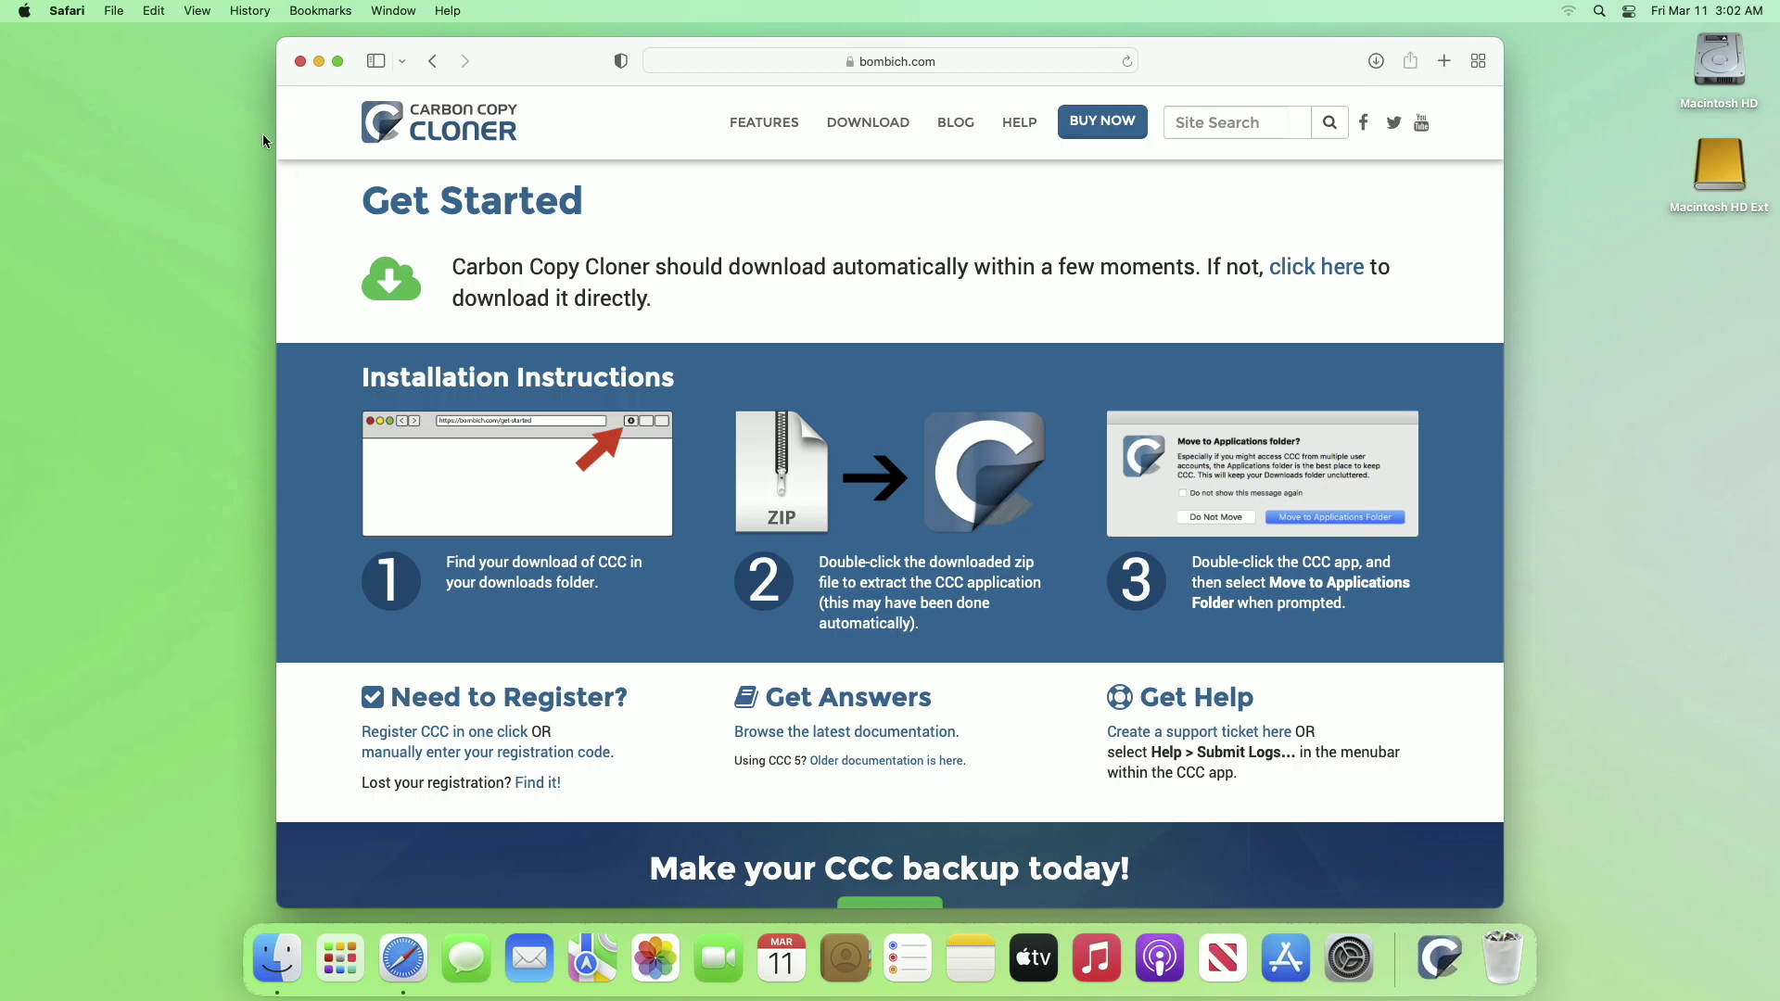
left_click(66, 10)
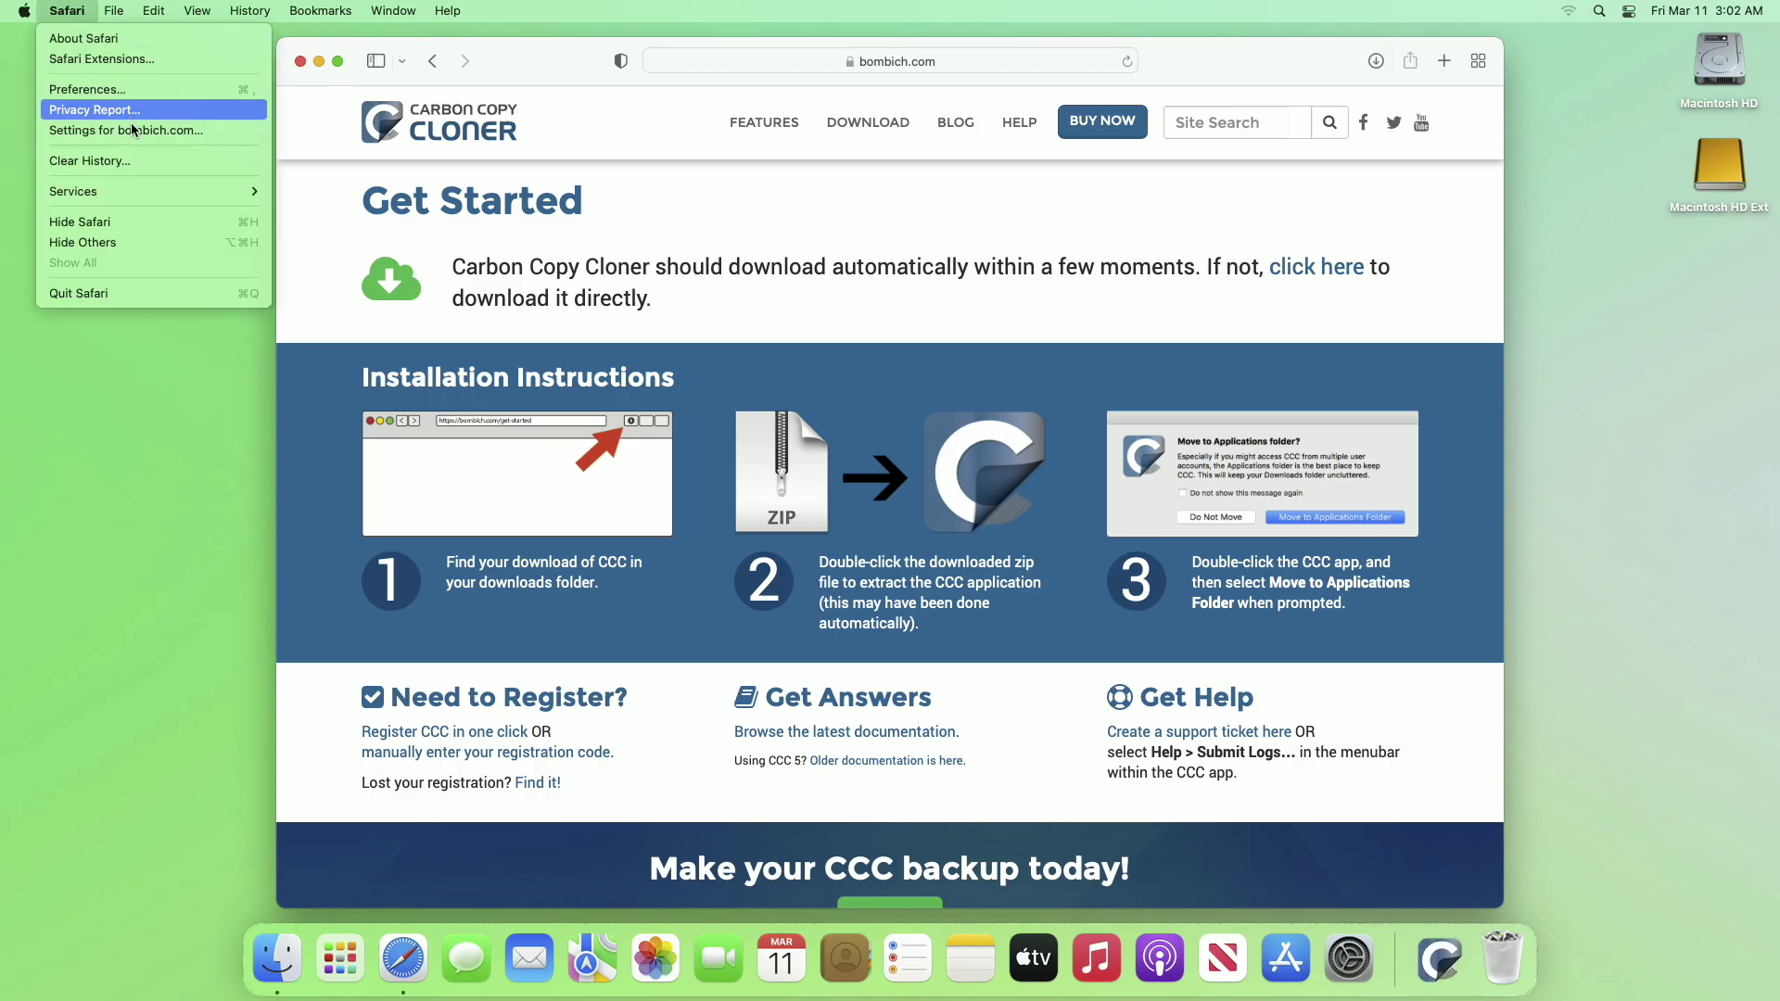
left_click(202, 294)
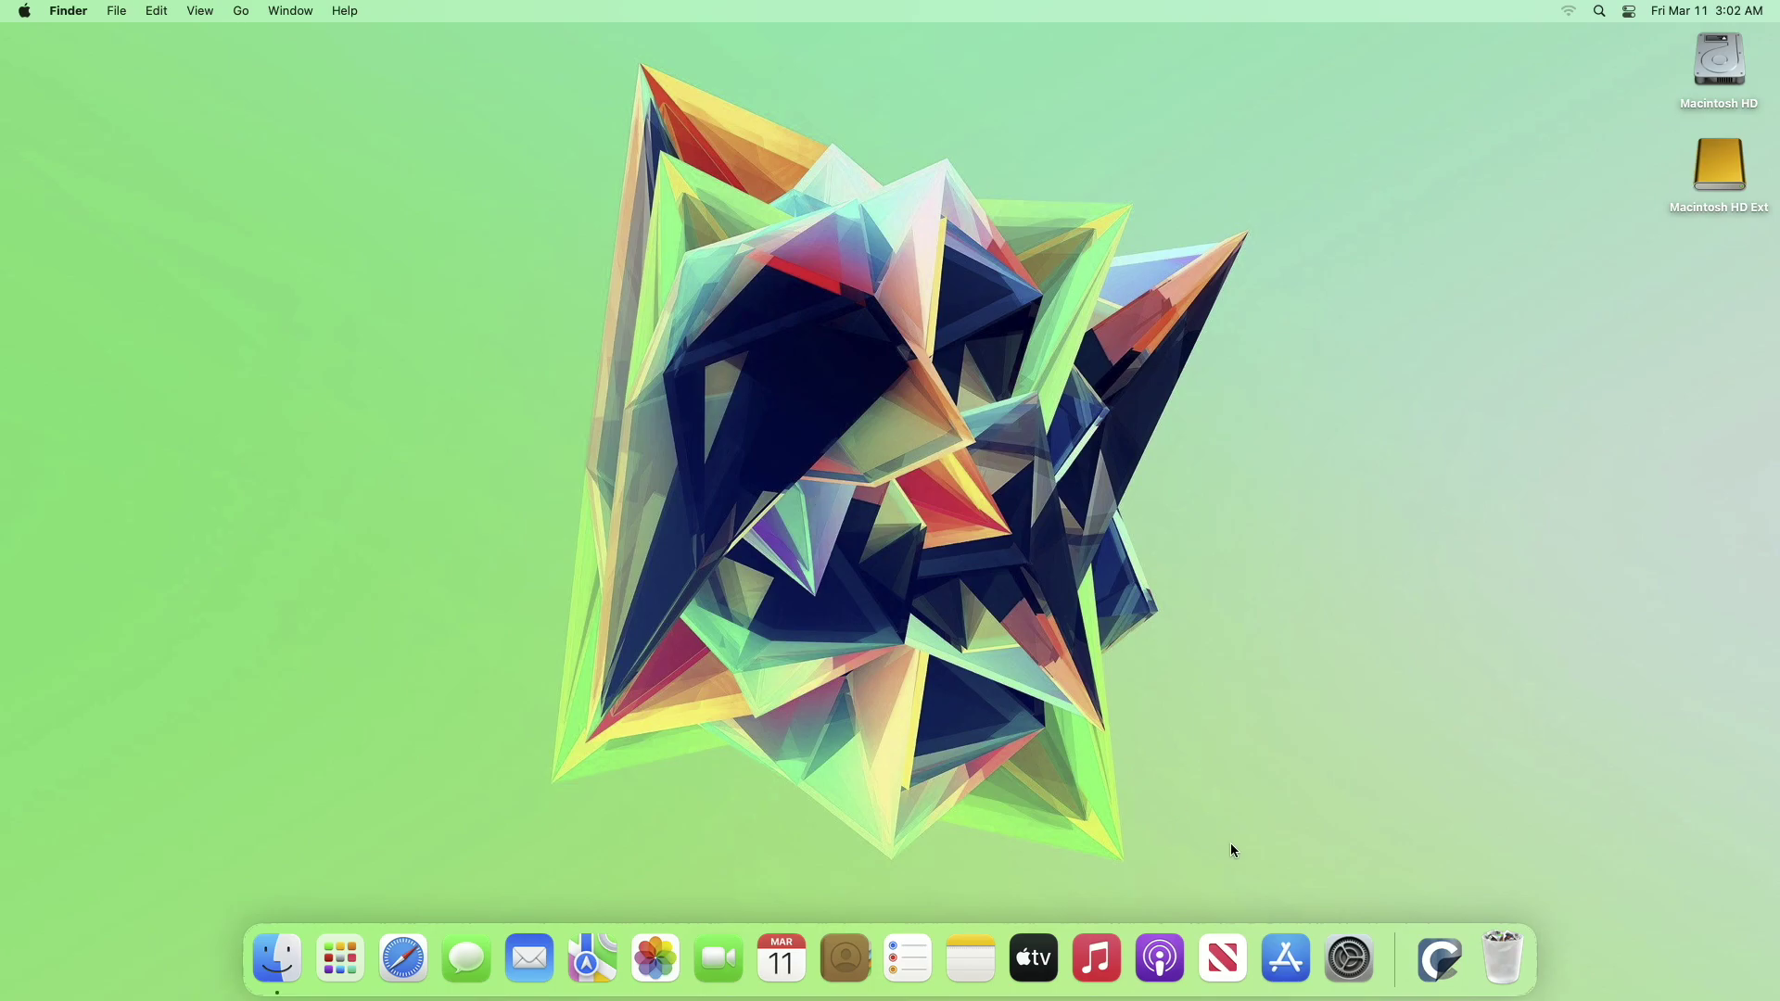
Open the downloaded Carbon Copy Cloner and complete its first launch, accepting the license agreement and choosing the trial
left_click(1440, 957)
left_click(1450, 888)
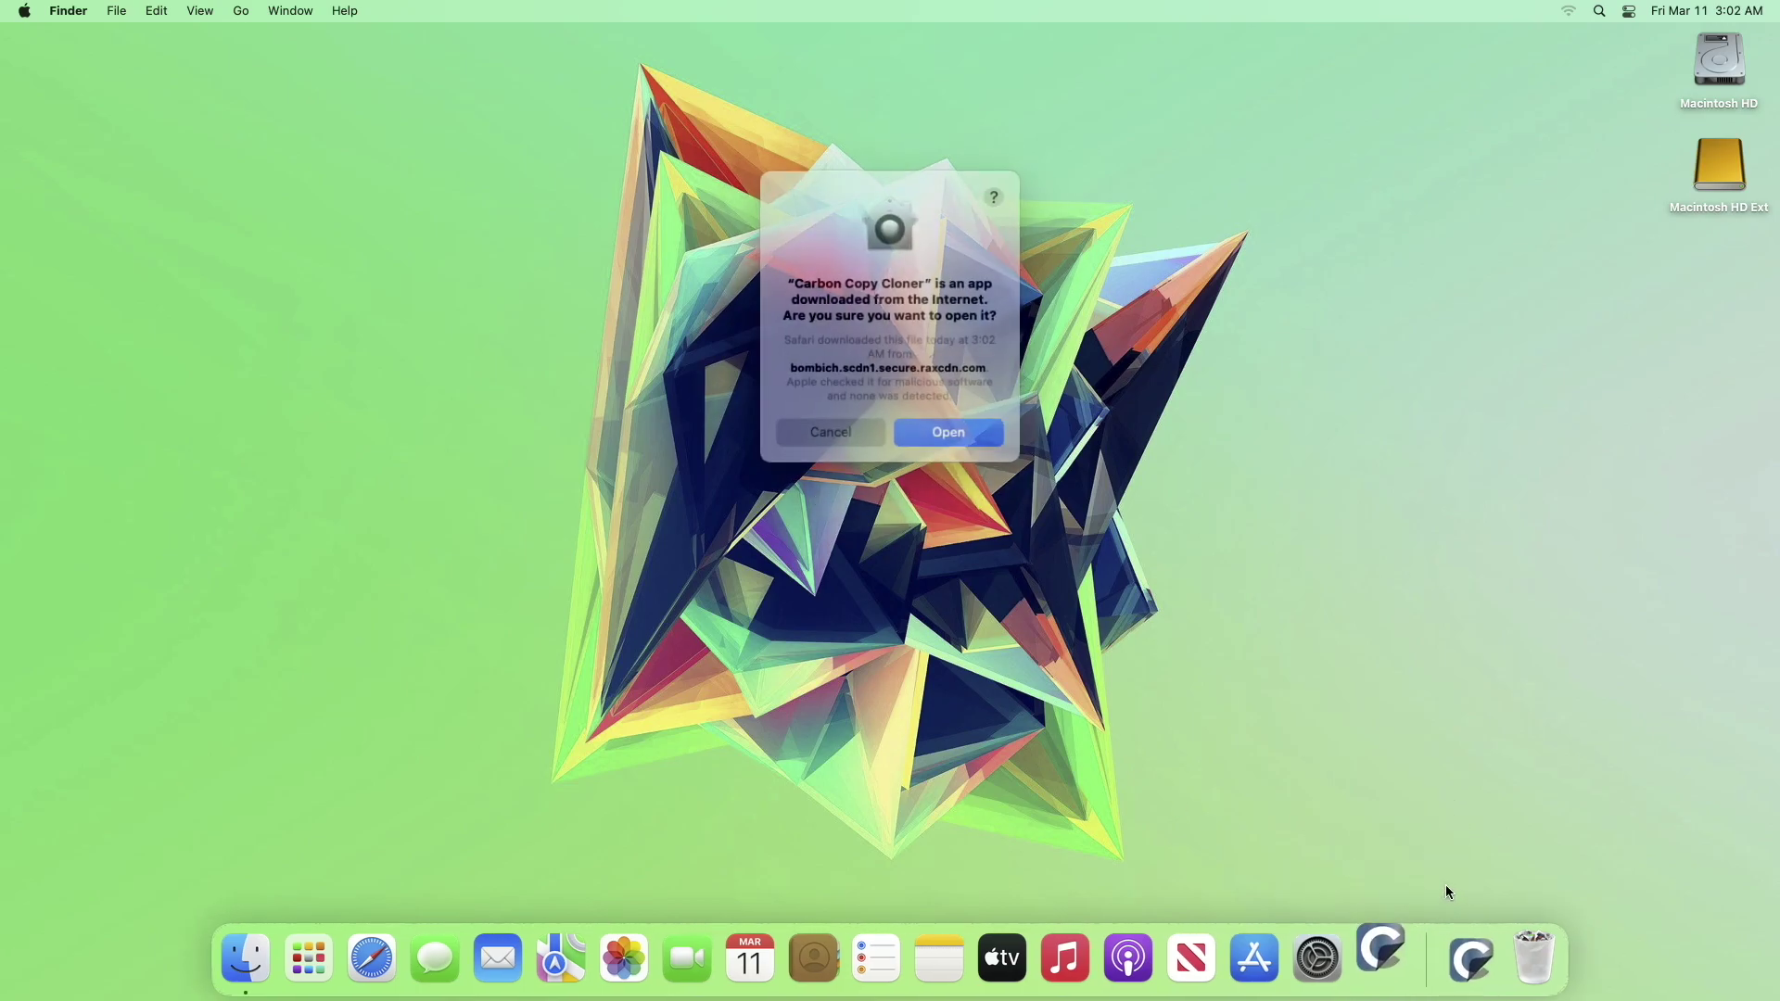
left_click(964, 428)
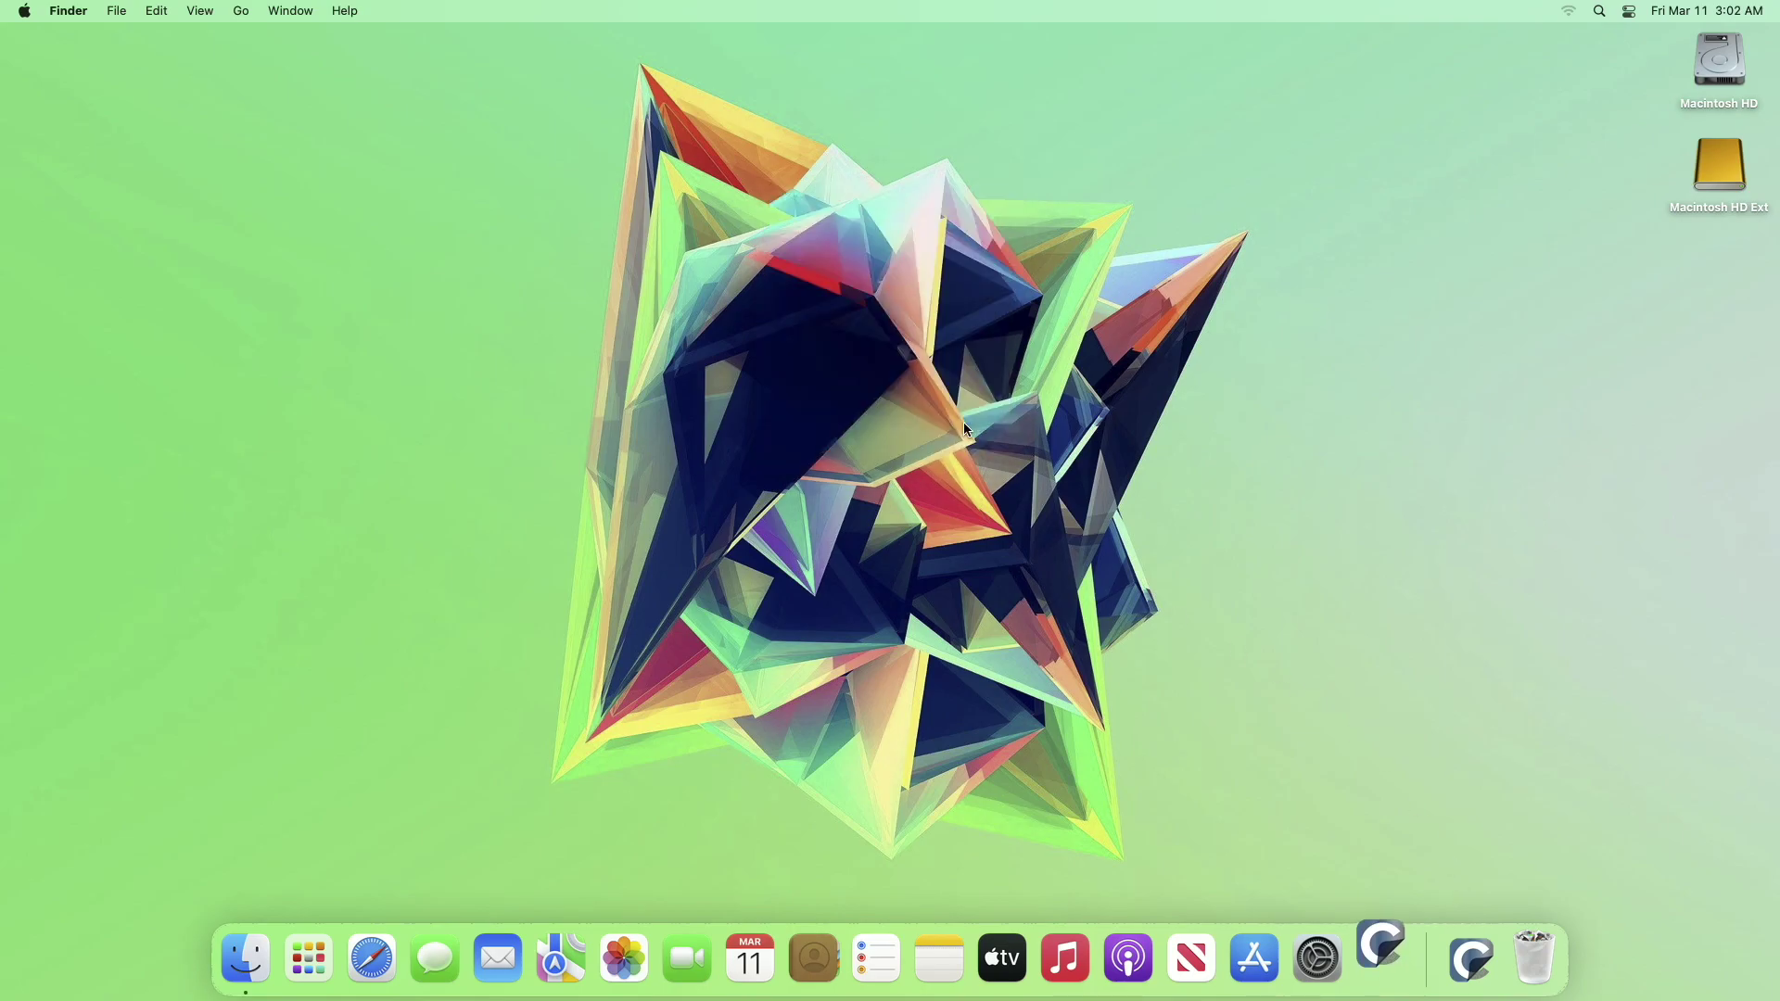
left_click(1006, 342)
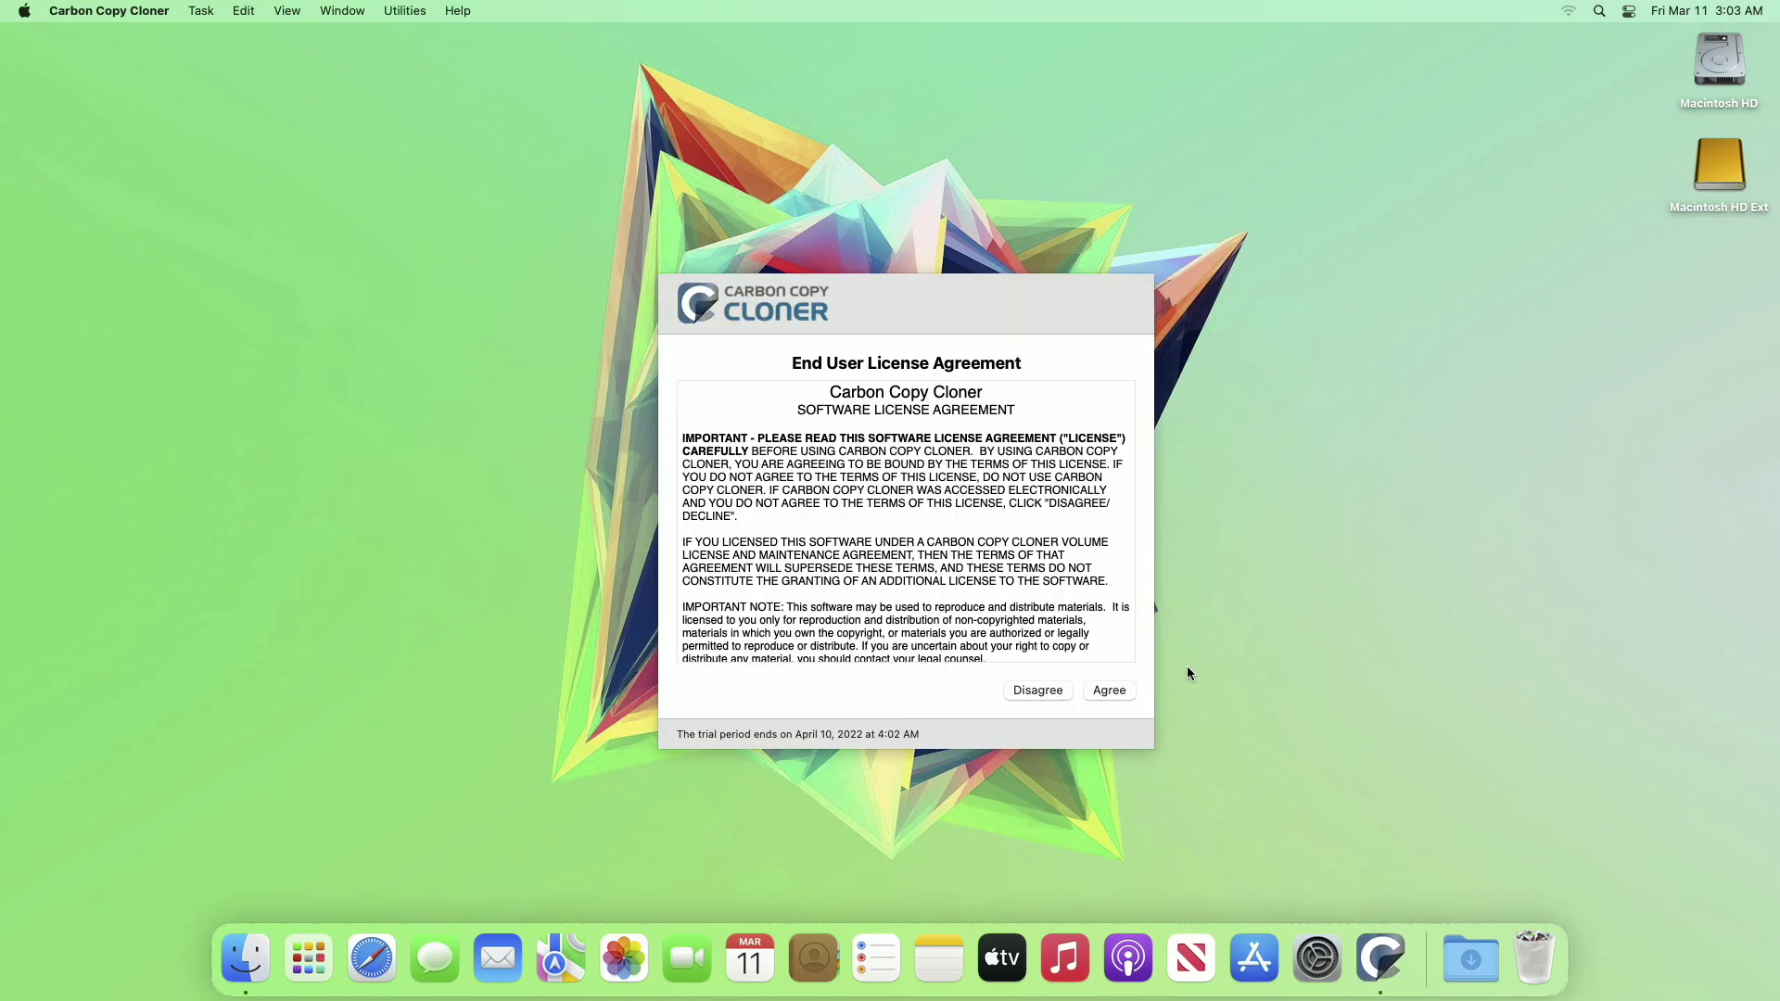
left_click(1111, 697)
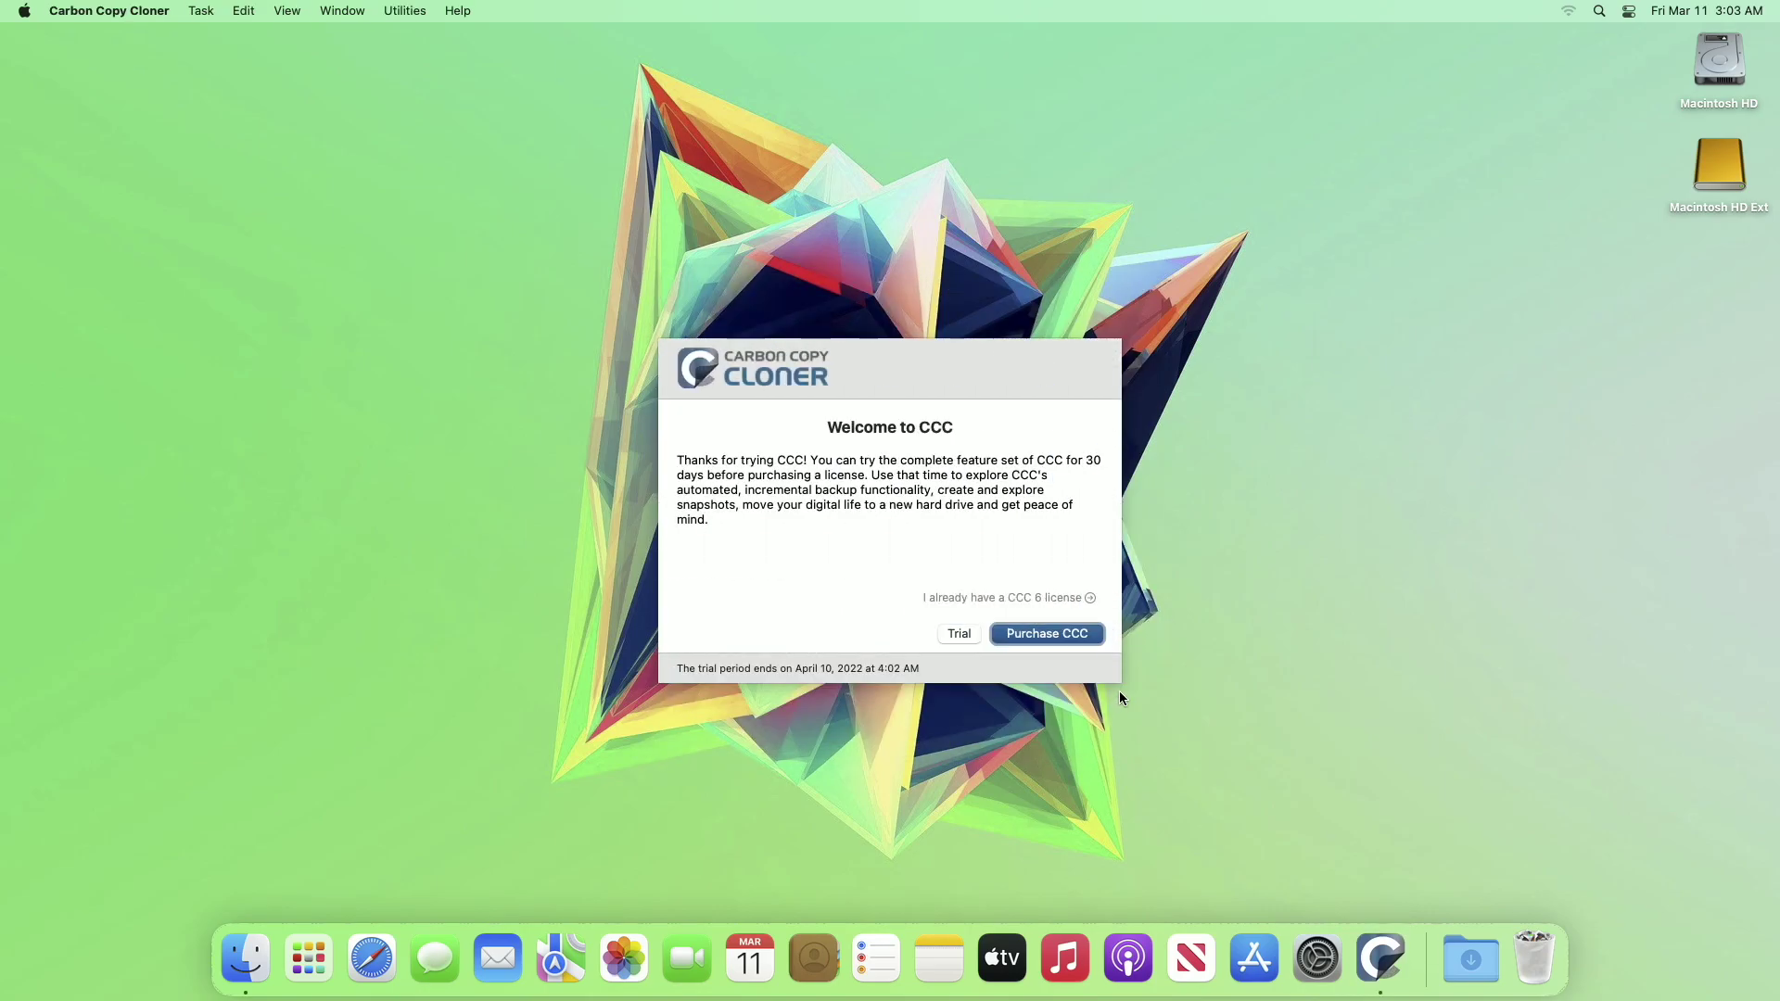
left_click(974, 637)
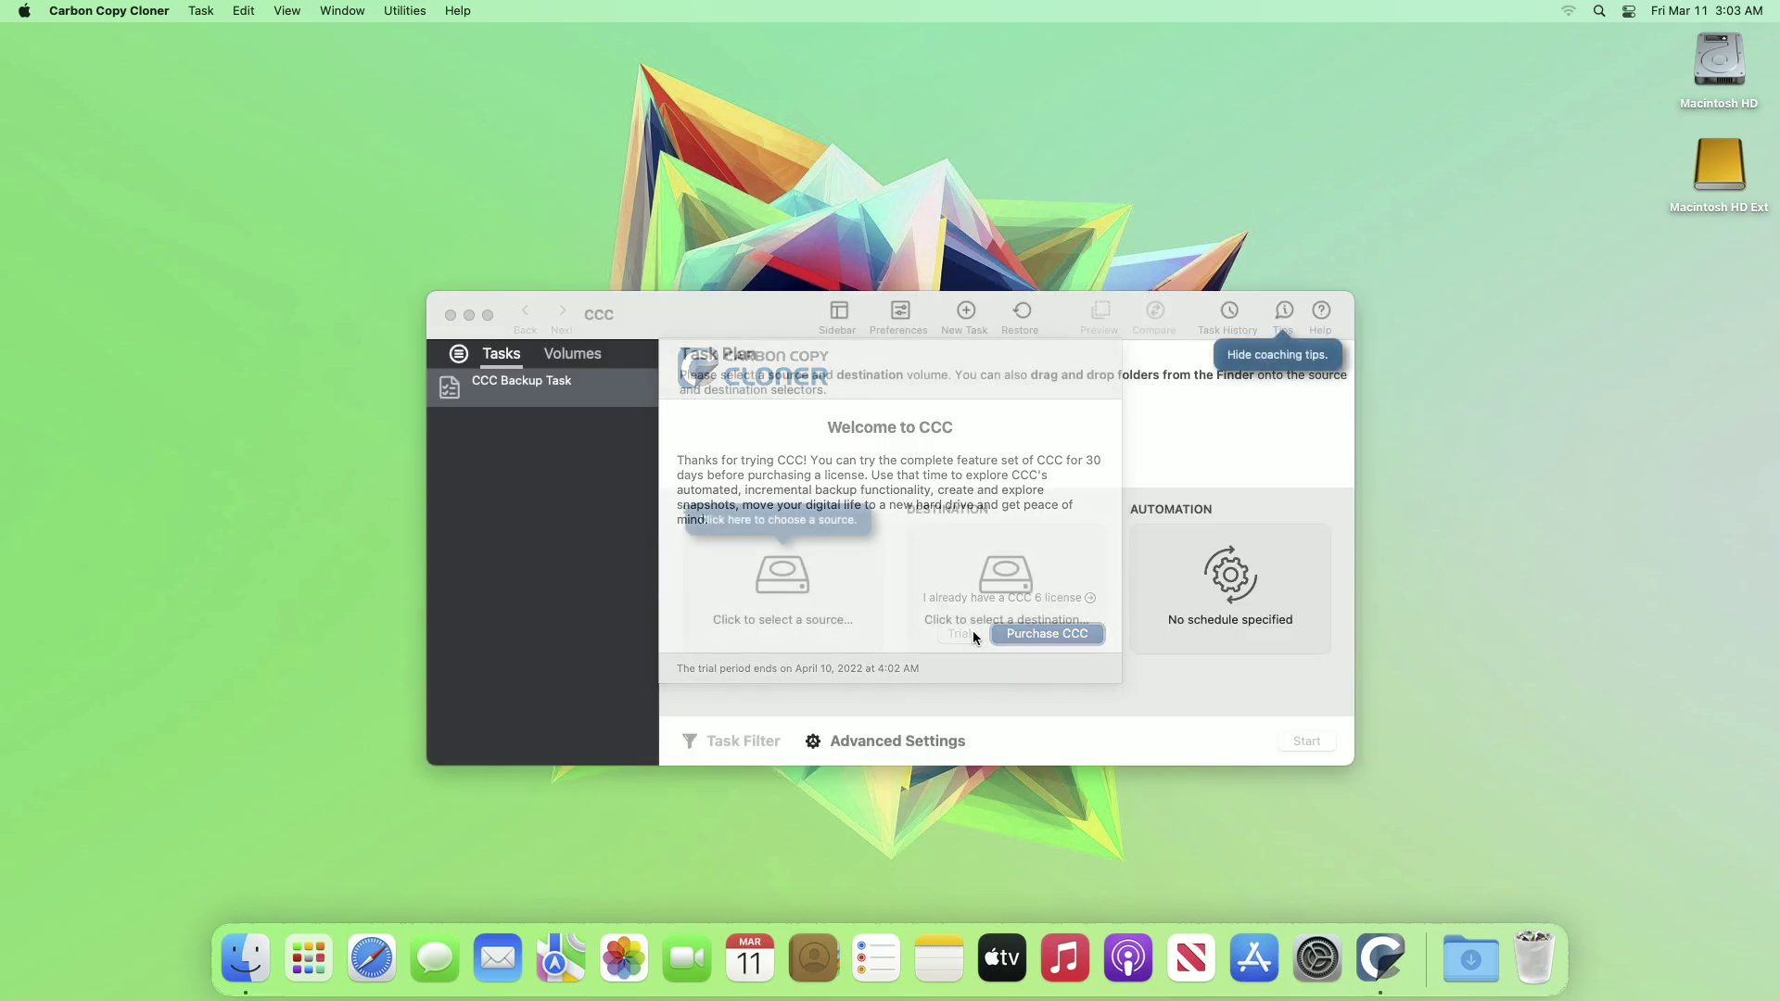
Set the backup task's source to Macintosh HD and its destination to Macintosh HD Ext
left_click(787, 571)
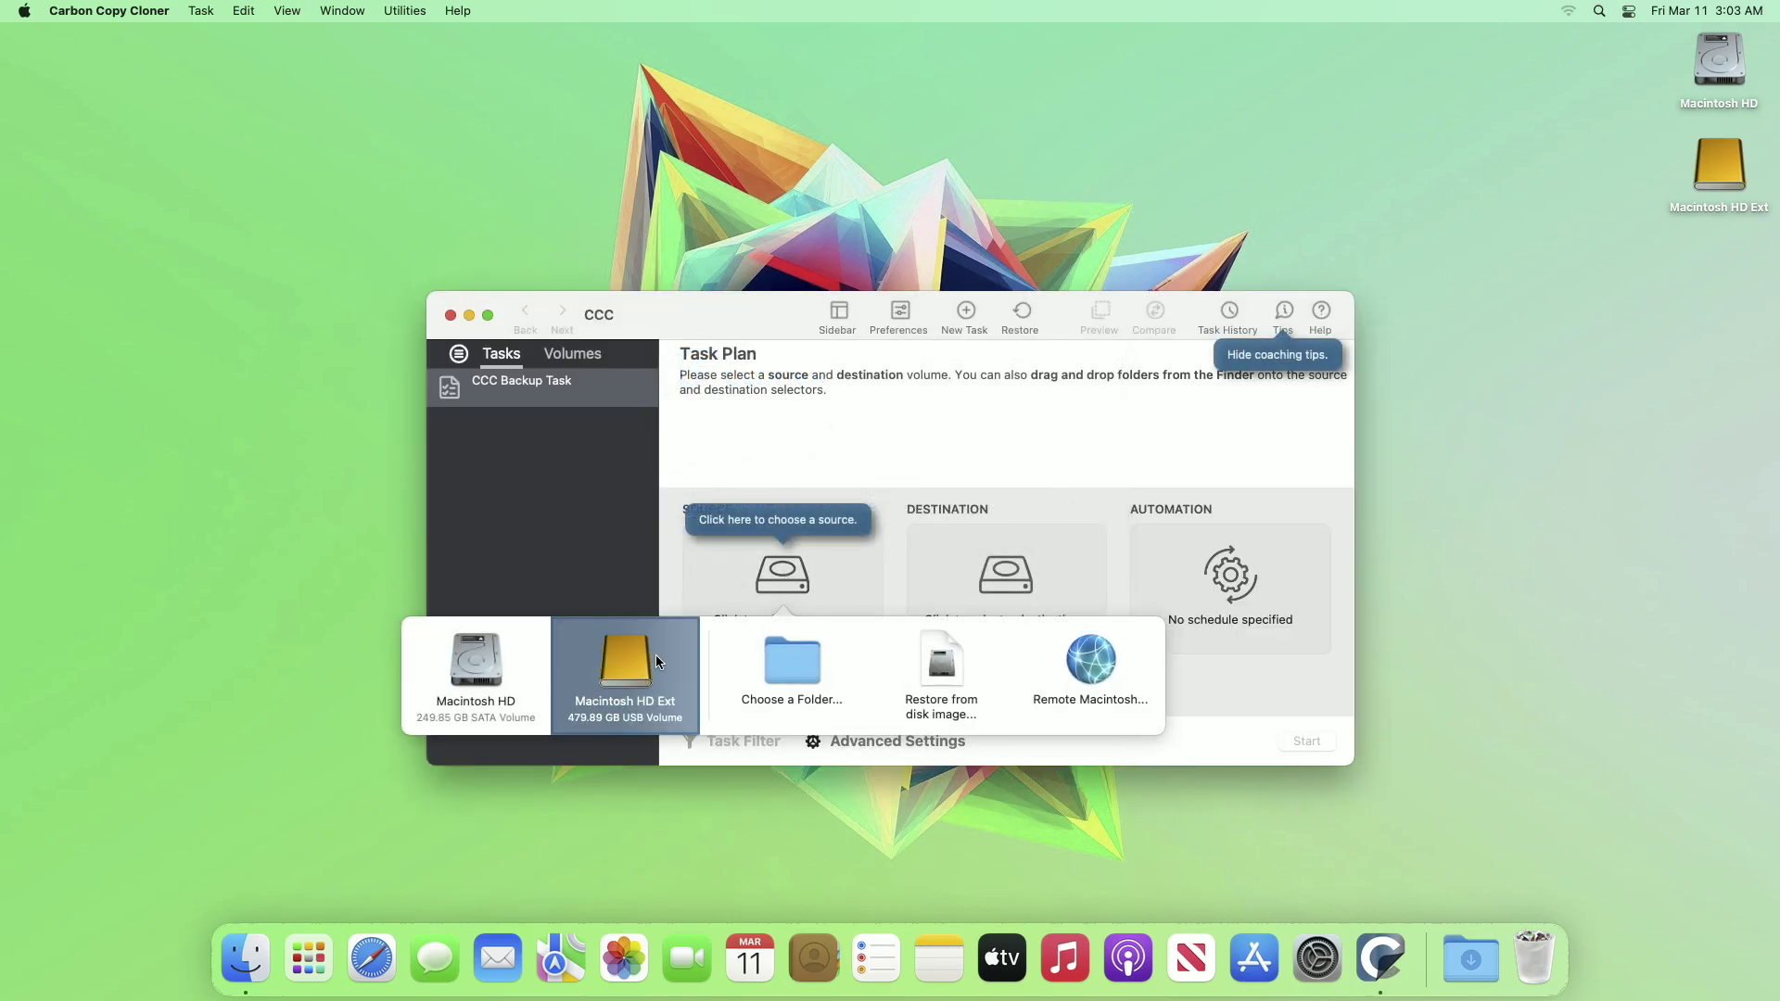
left_click(489, 683)
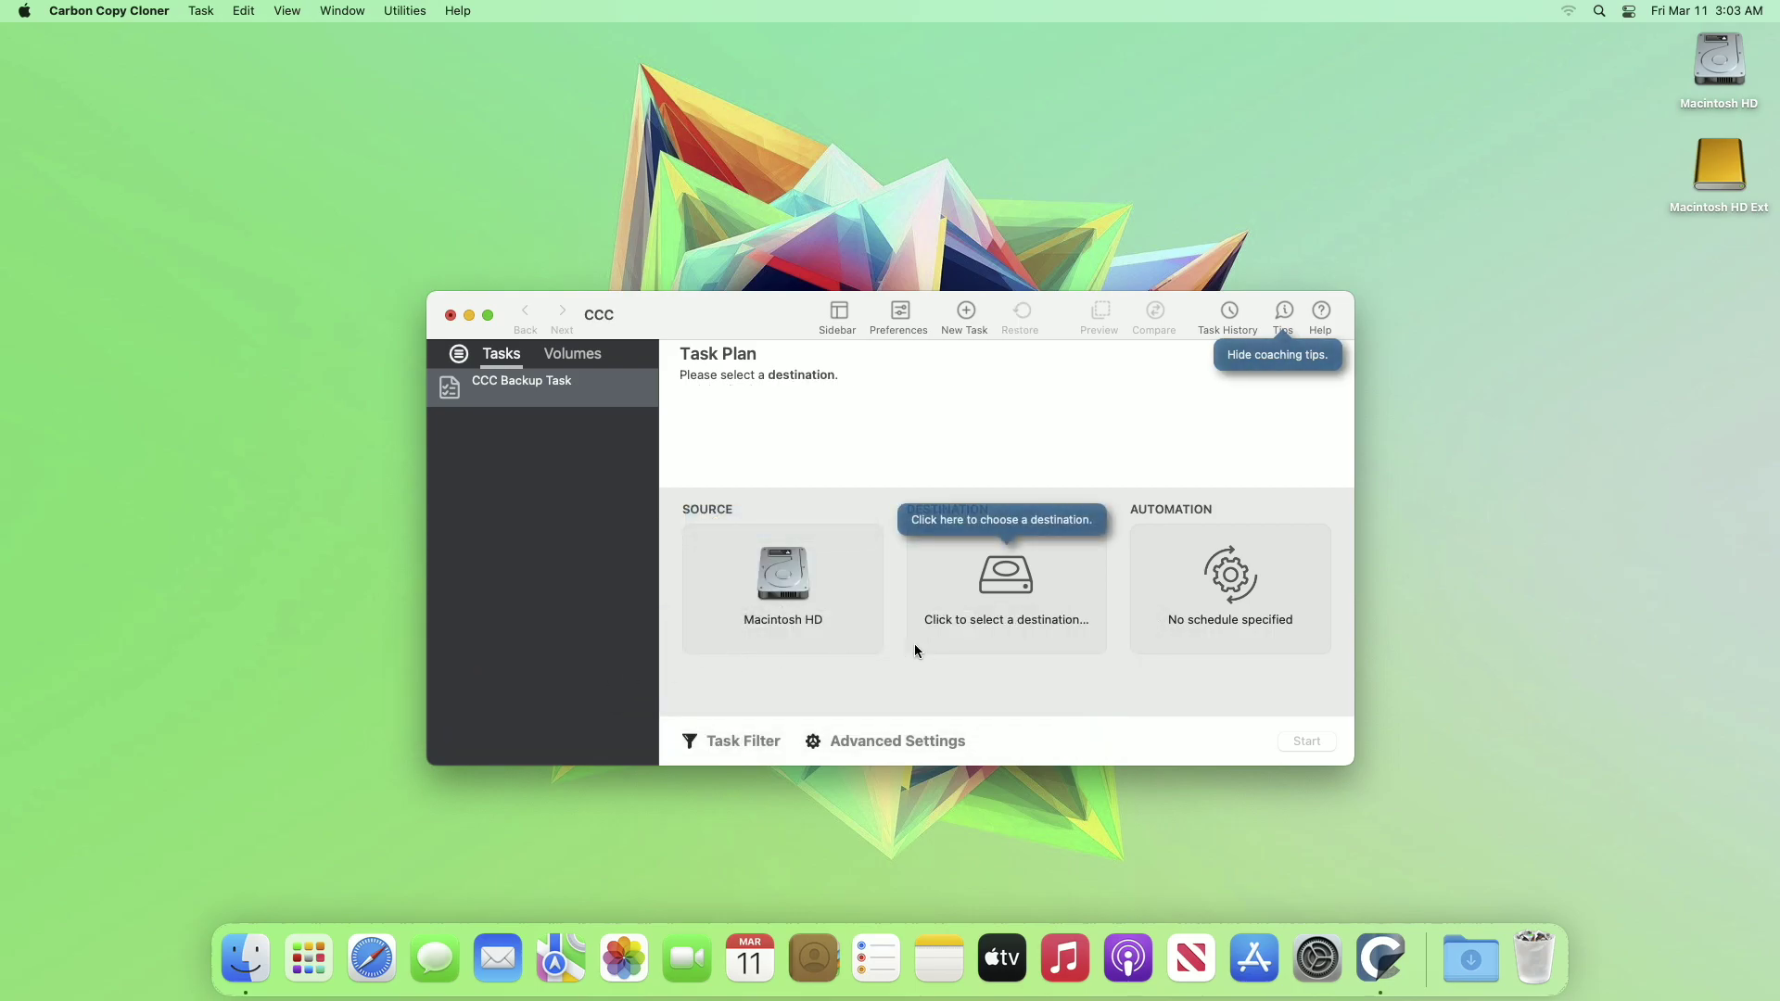
left_click(1009, 566)
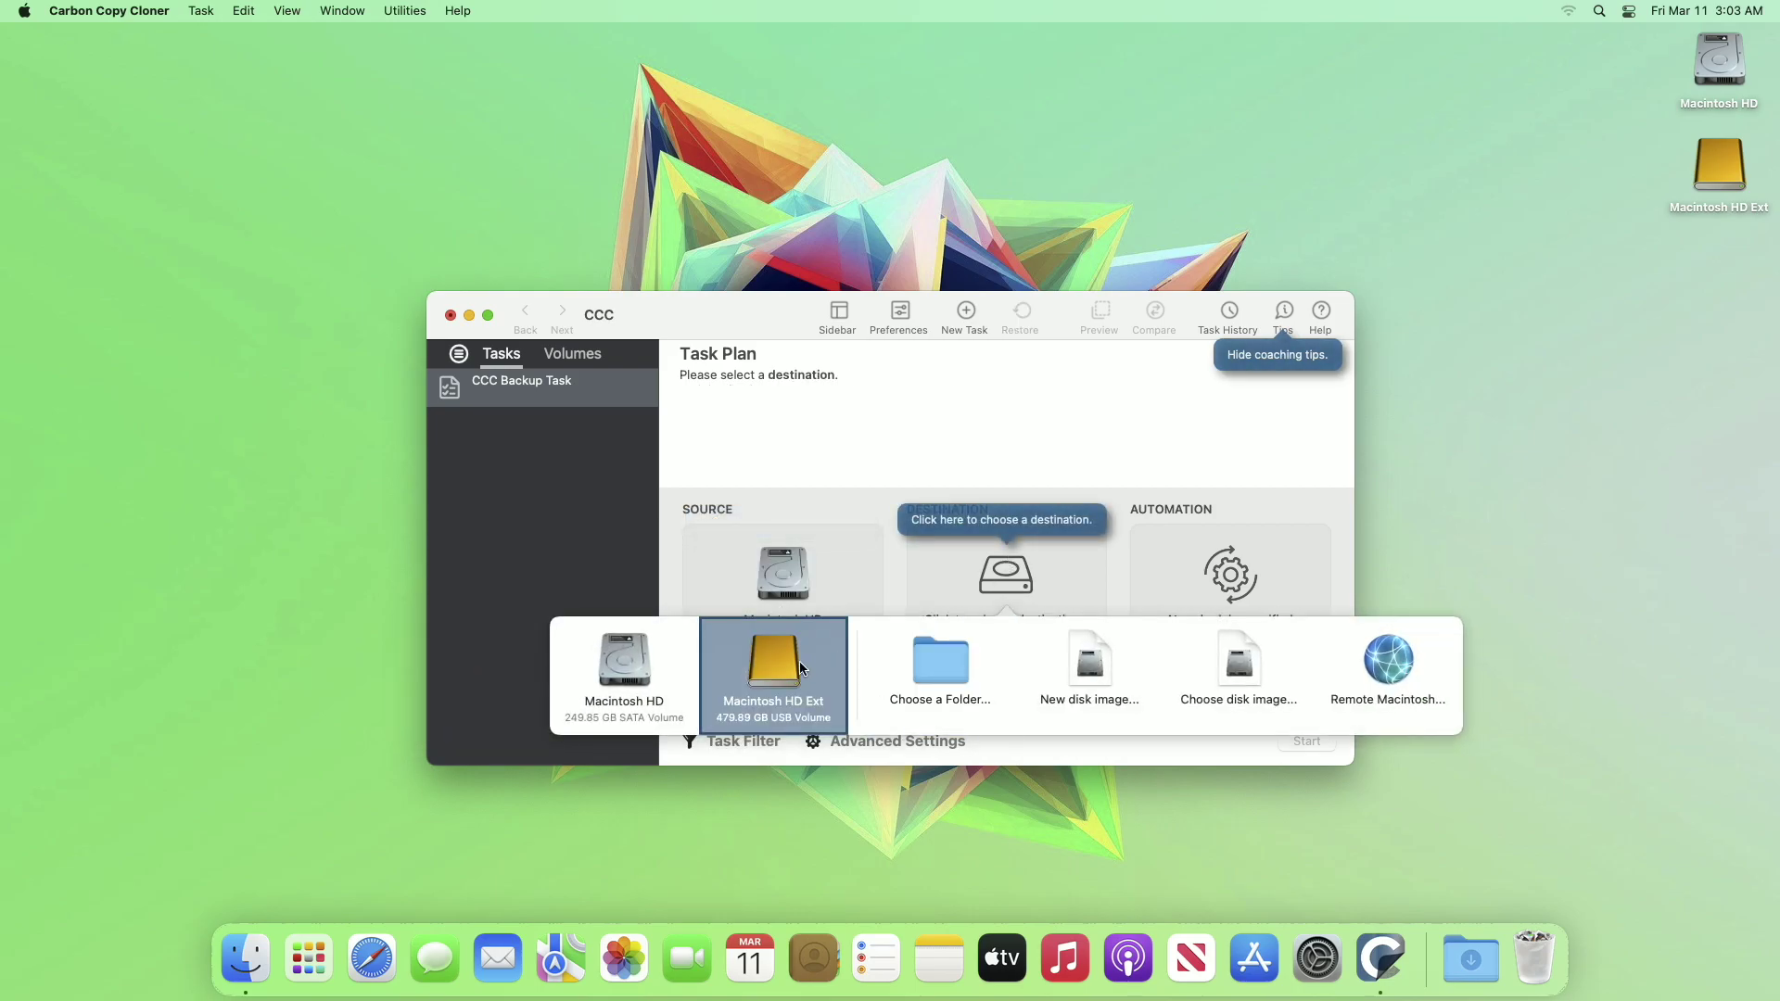
left_click(773, 665)
Configure the destination for a bootable system clone with the Legacy Bootable Copy Assistant, allowing Macintosh HD Ext to be erased
left_click(1026, 574)
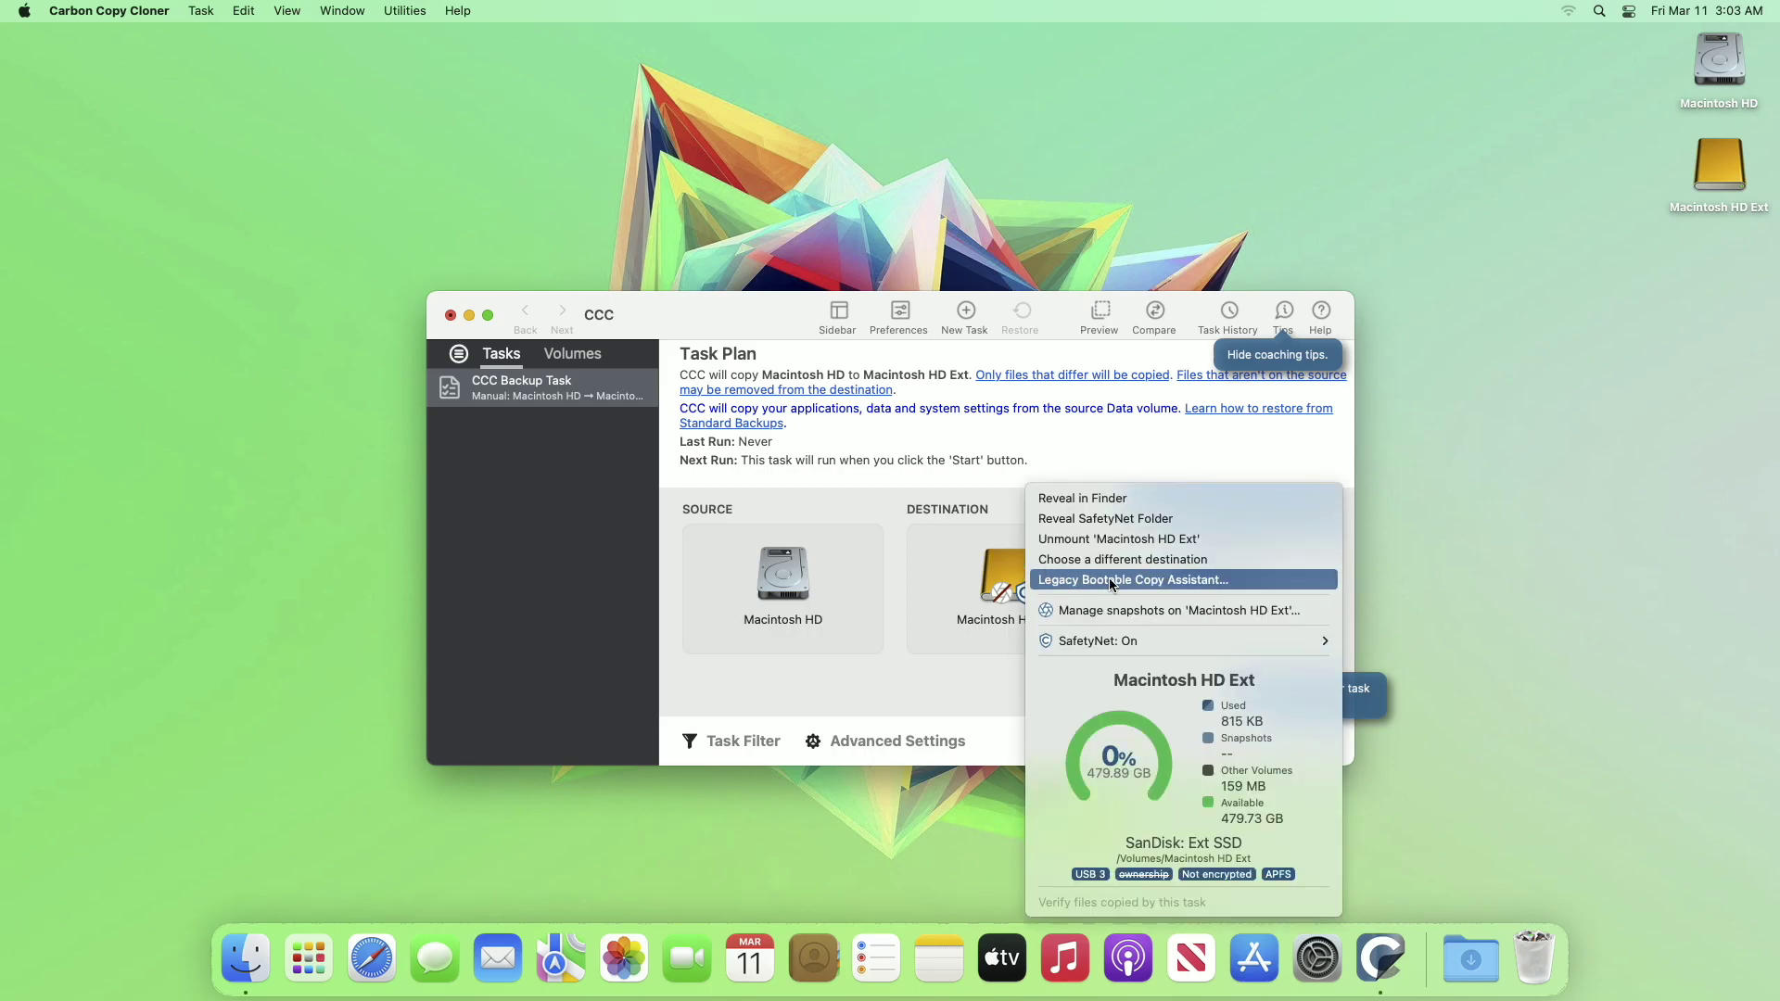
left_click(1133, 579)
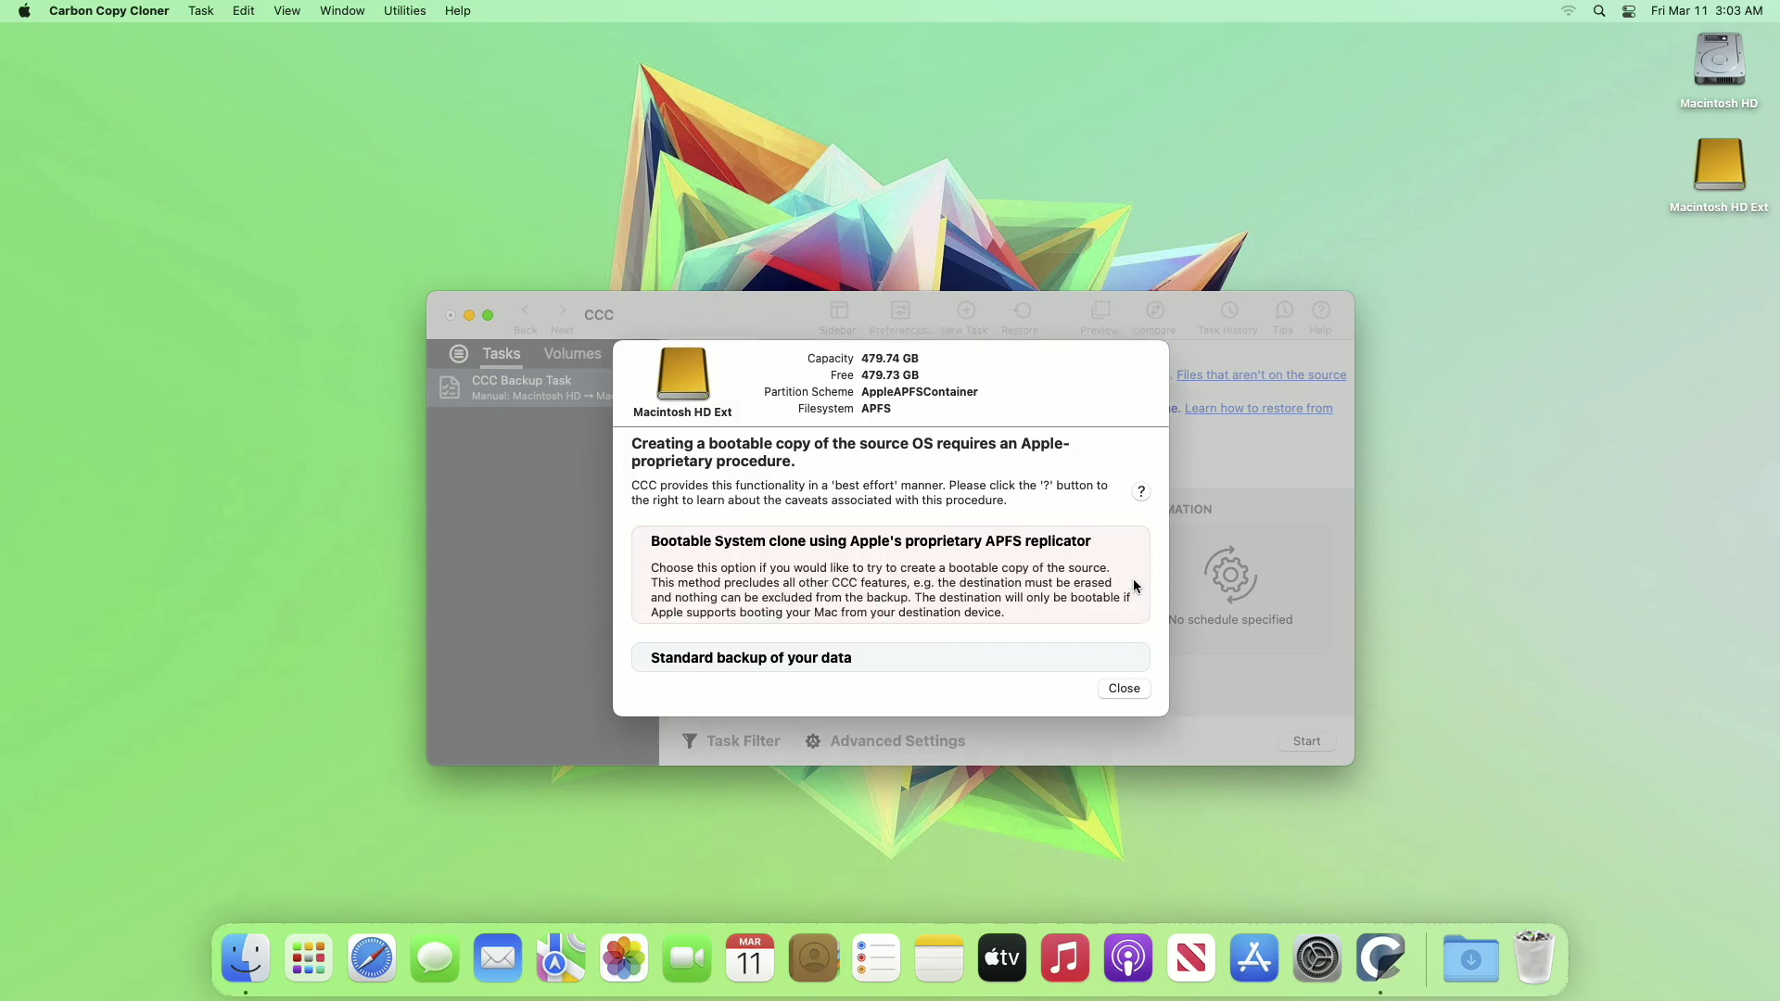
left_click(1059, 634)
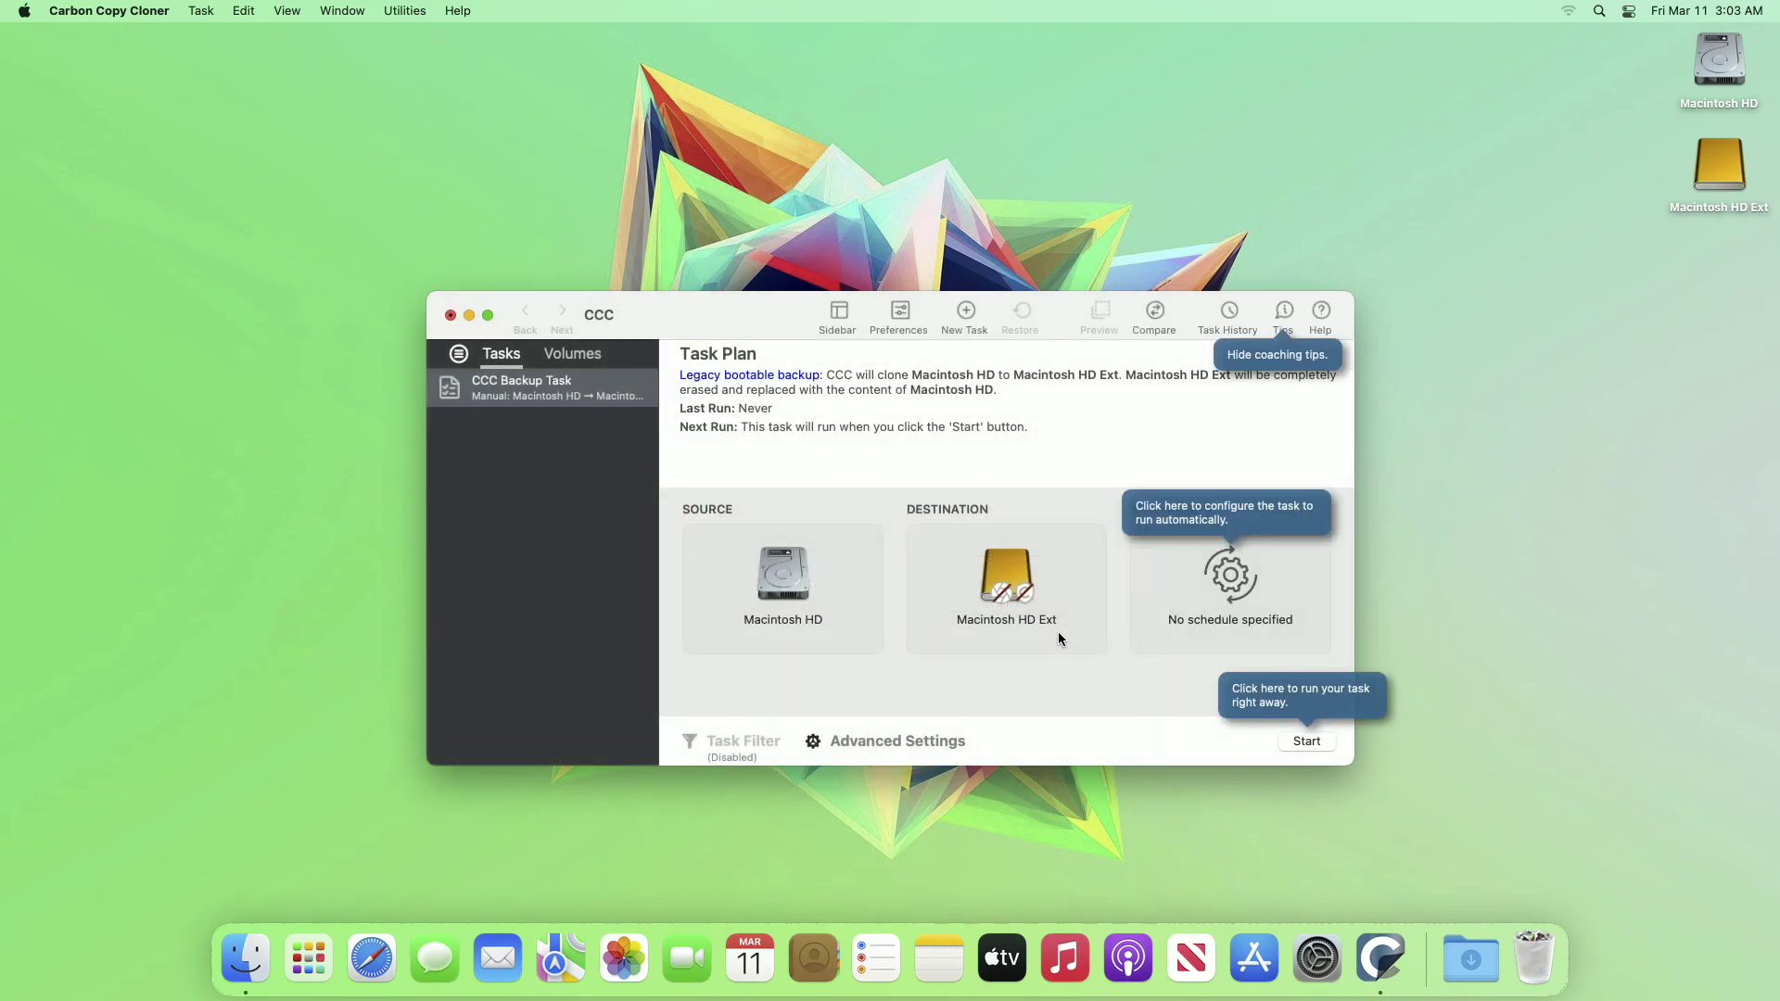
Start the clone task and install CCC's privileged helper tool, authorizing it with the account password
left_click(1307, 742)
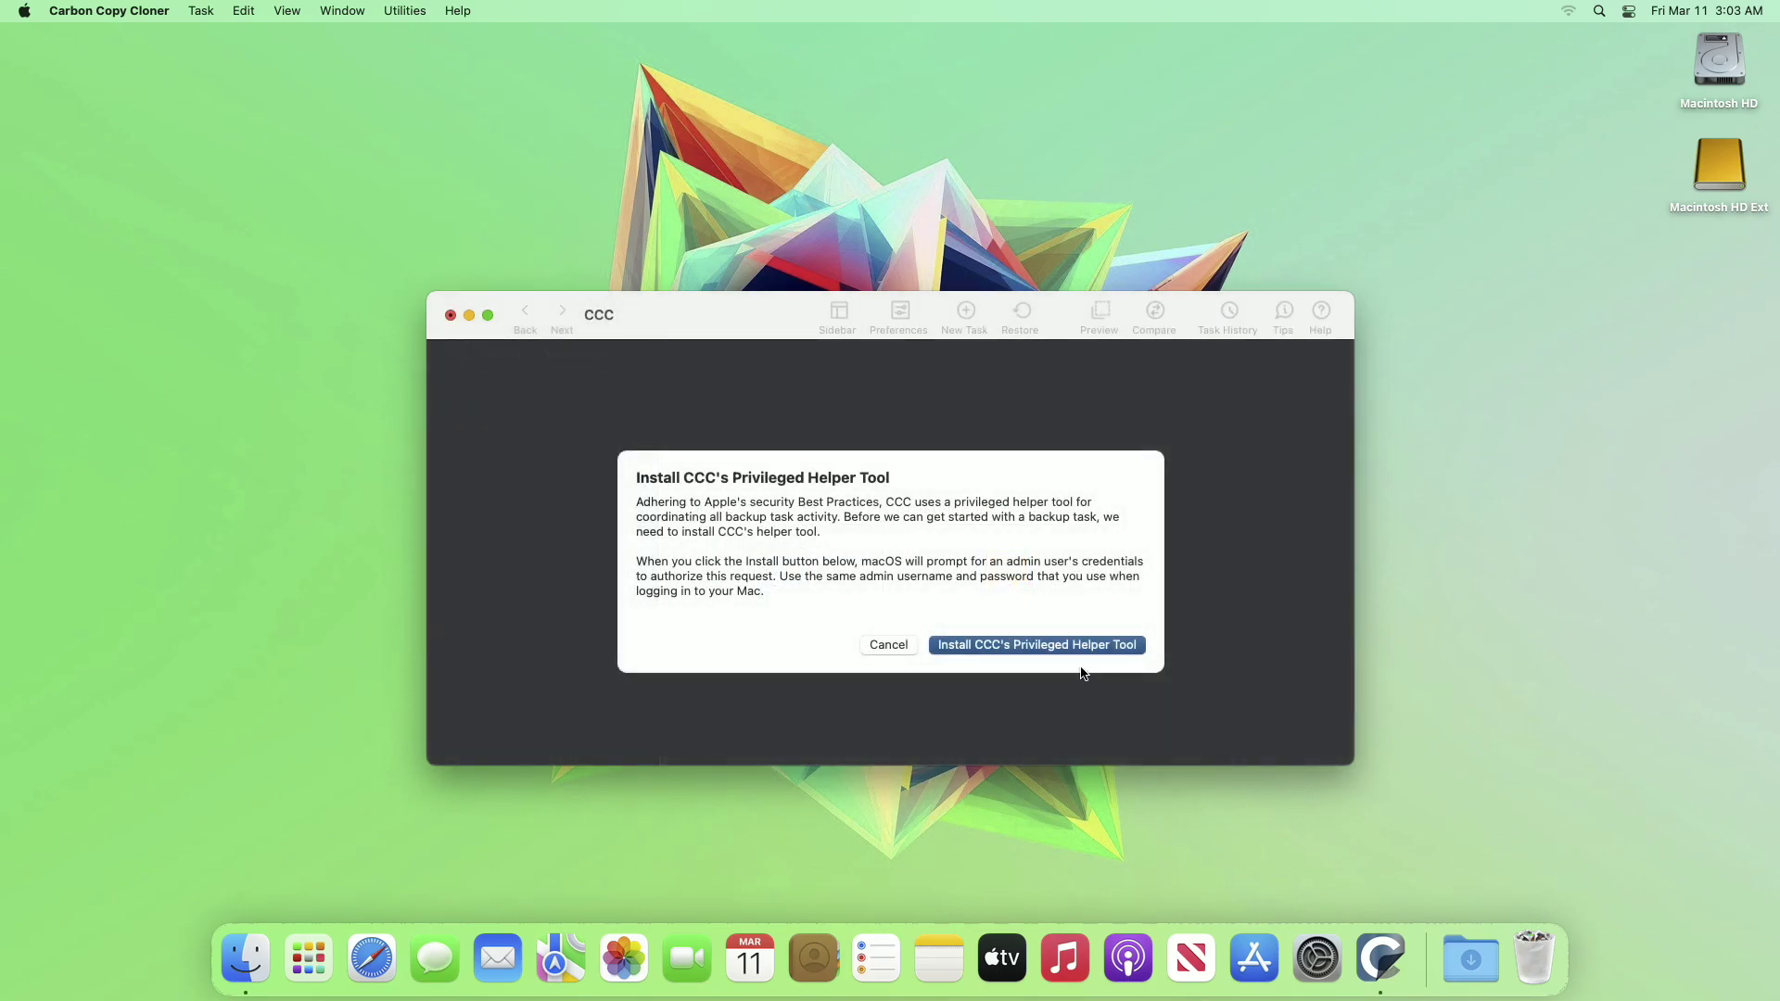
left_click(1067, 645)
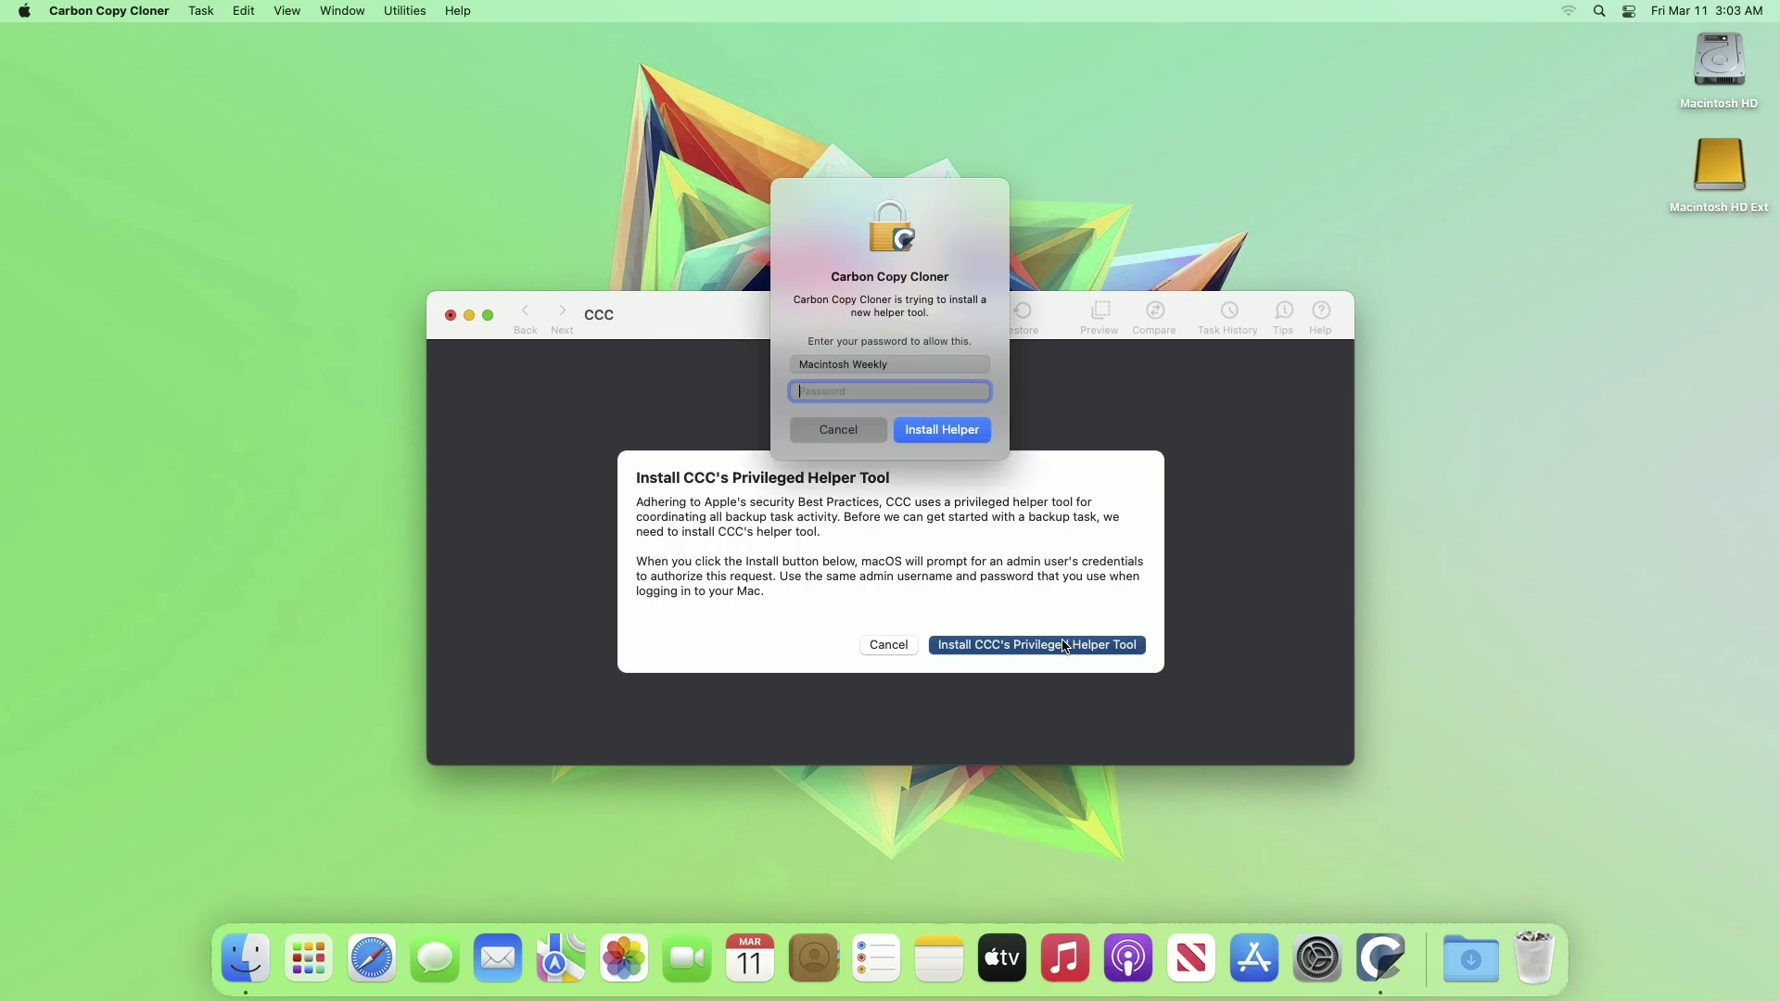
type("••••")
key("Return")
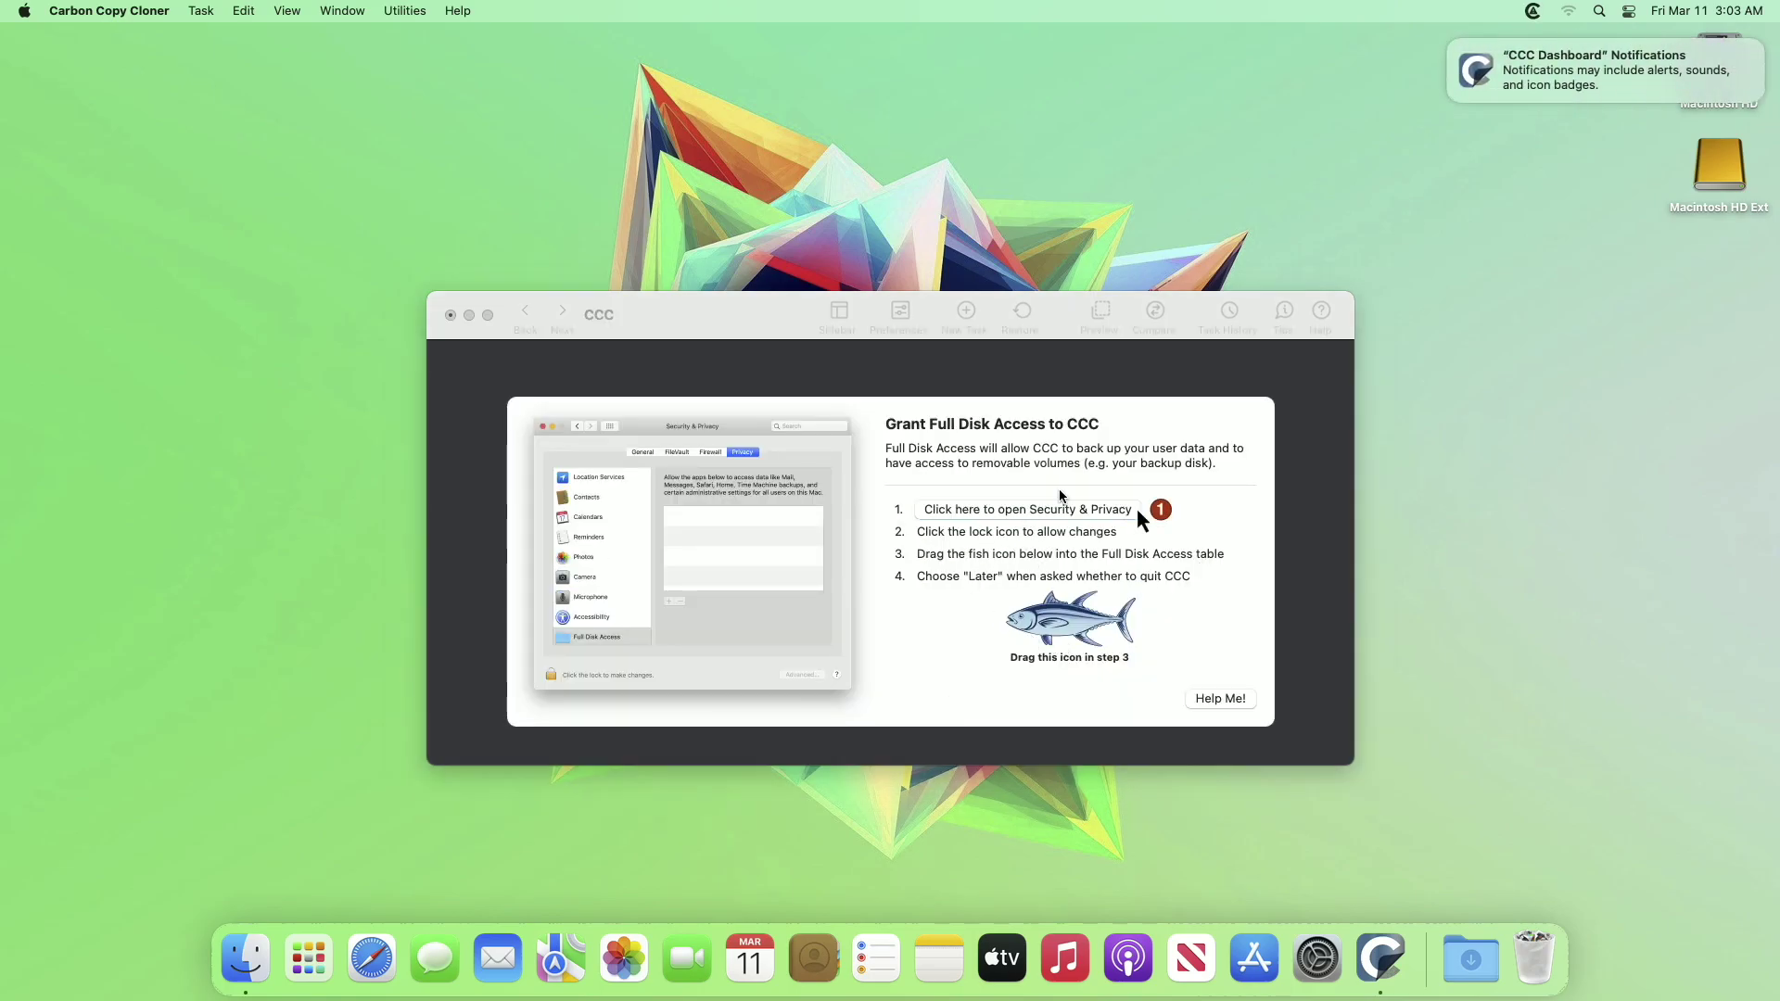
Unlock the Security & Privacy preferences with the account password and grant Carbon Copy Cloner full disk access
left_click(939, 407)
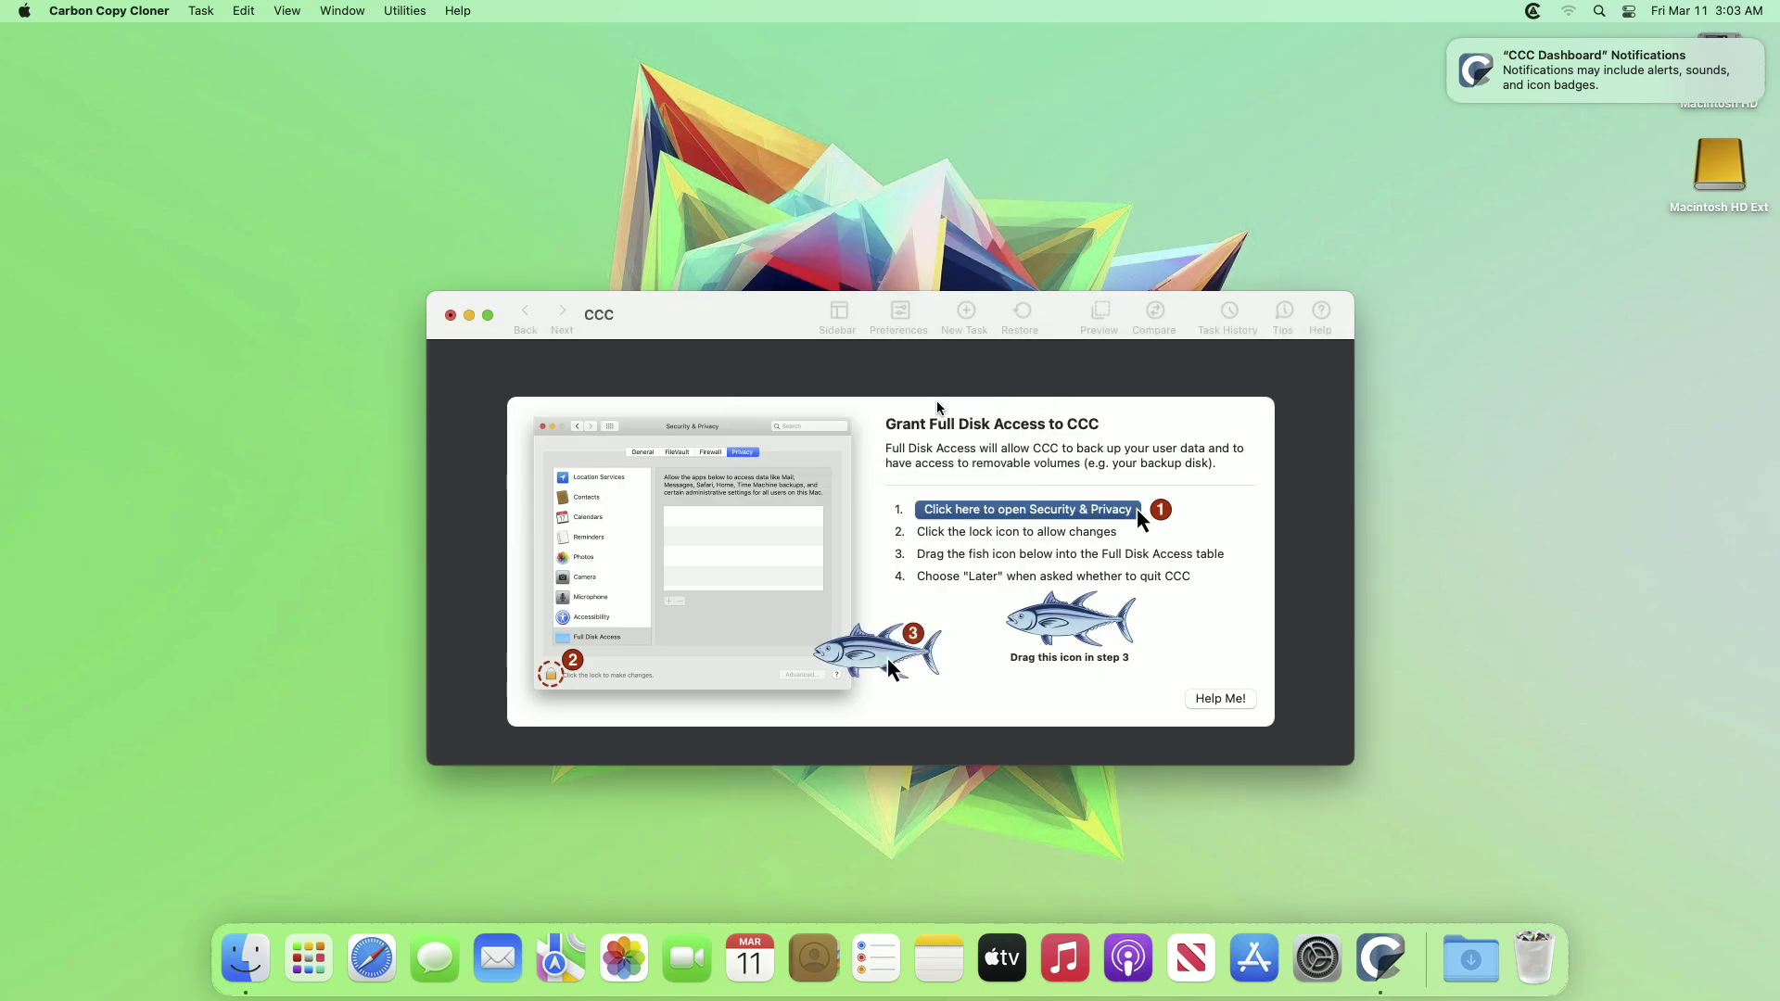
left_click(1096, 516)
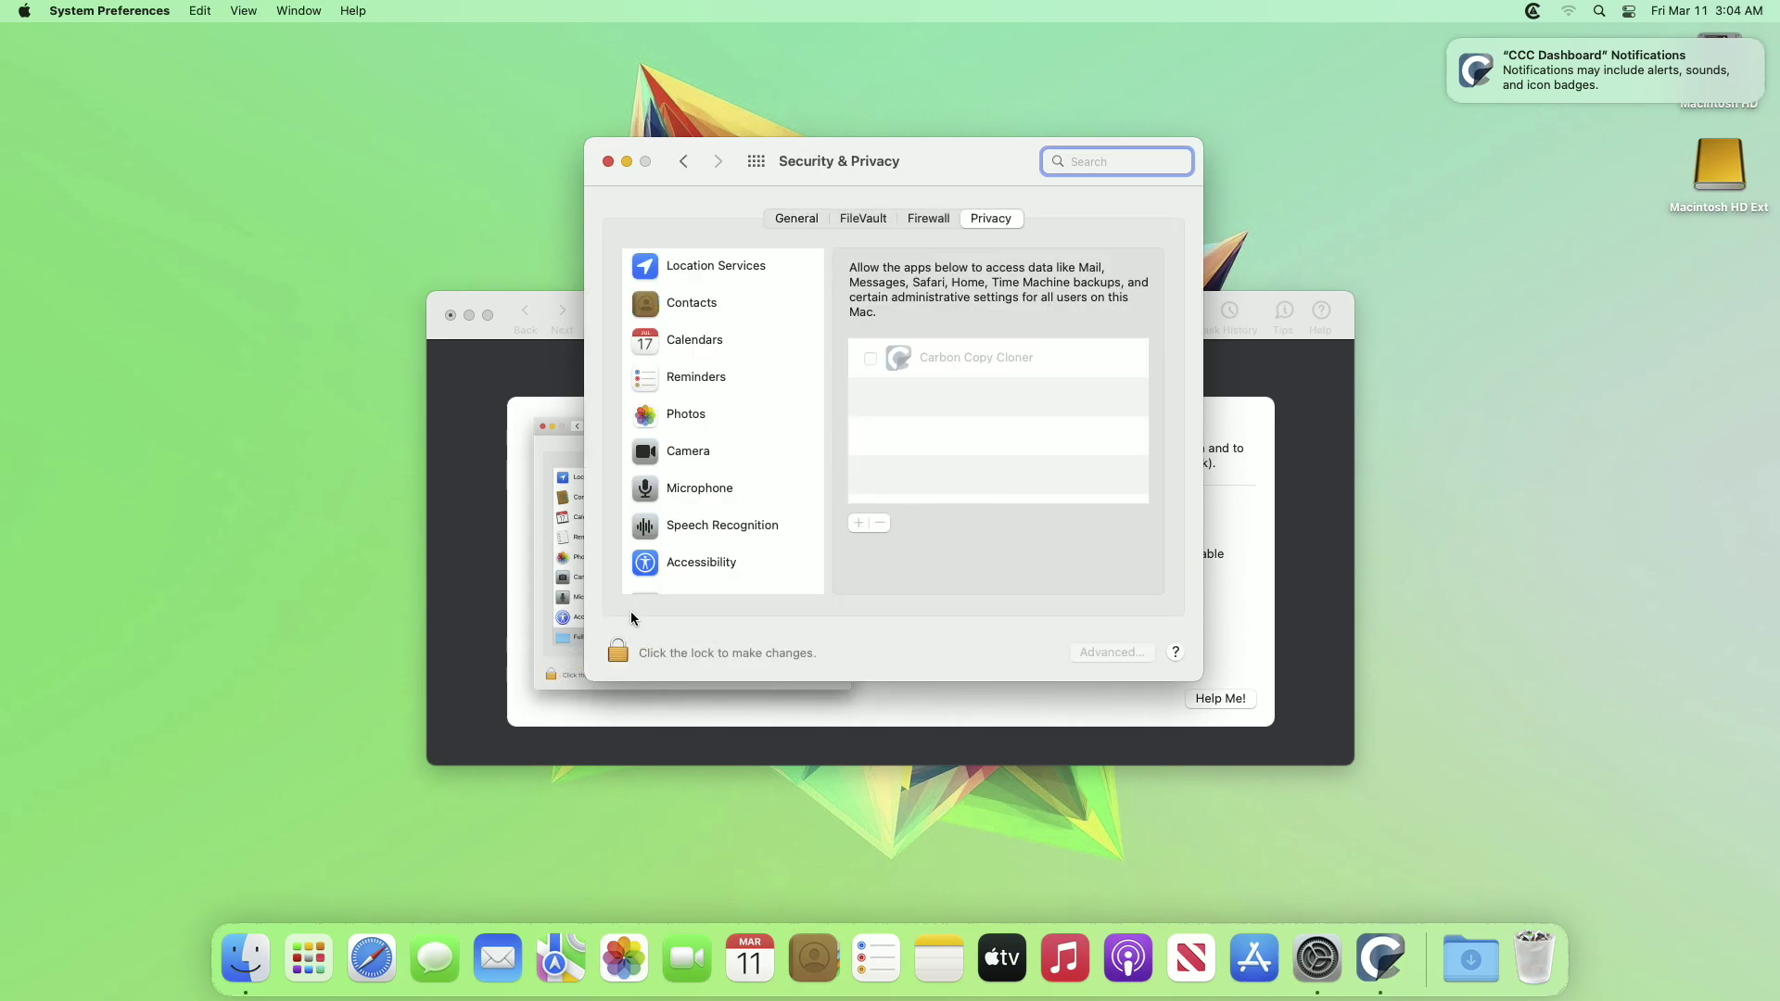
left_click(615, 653)
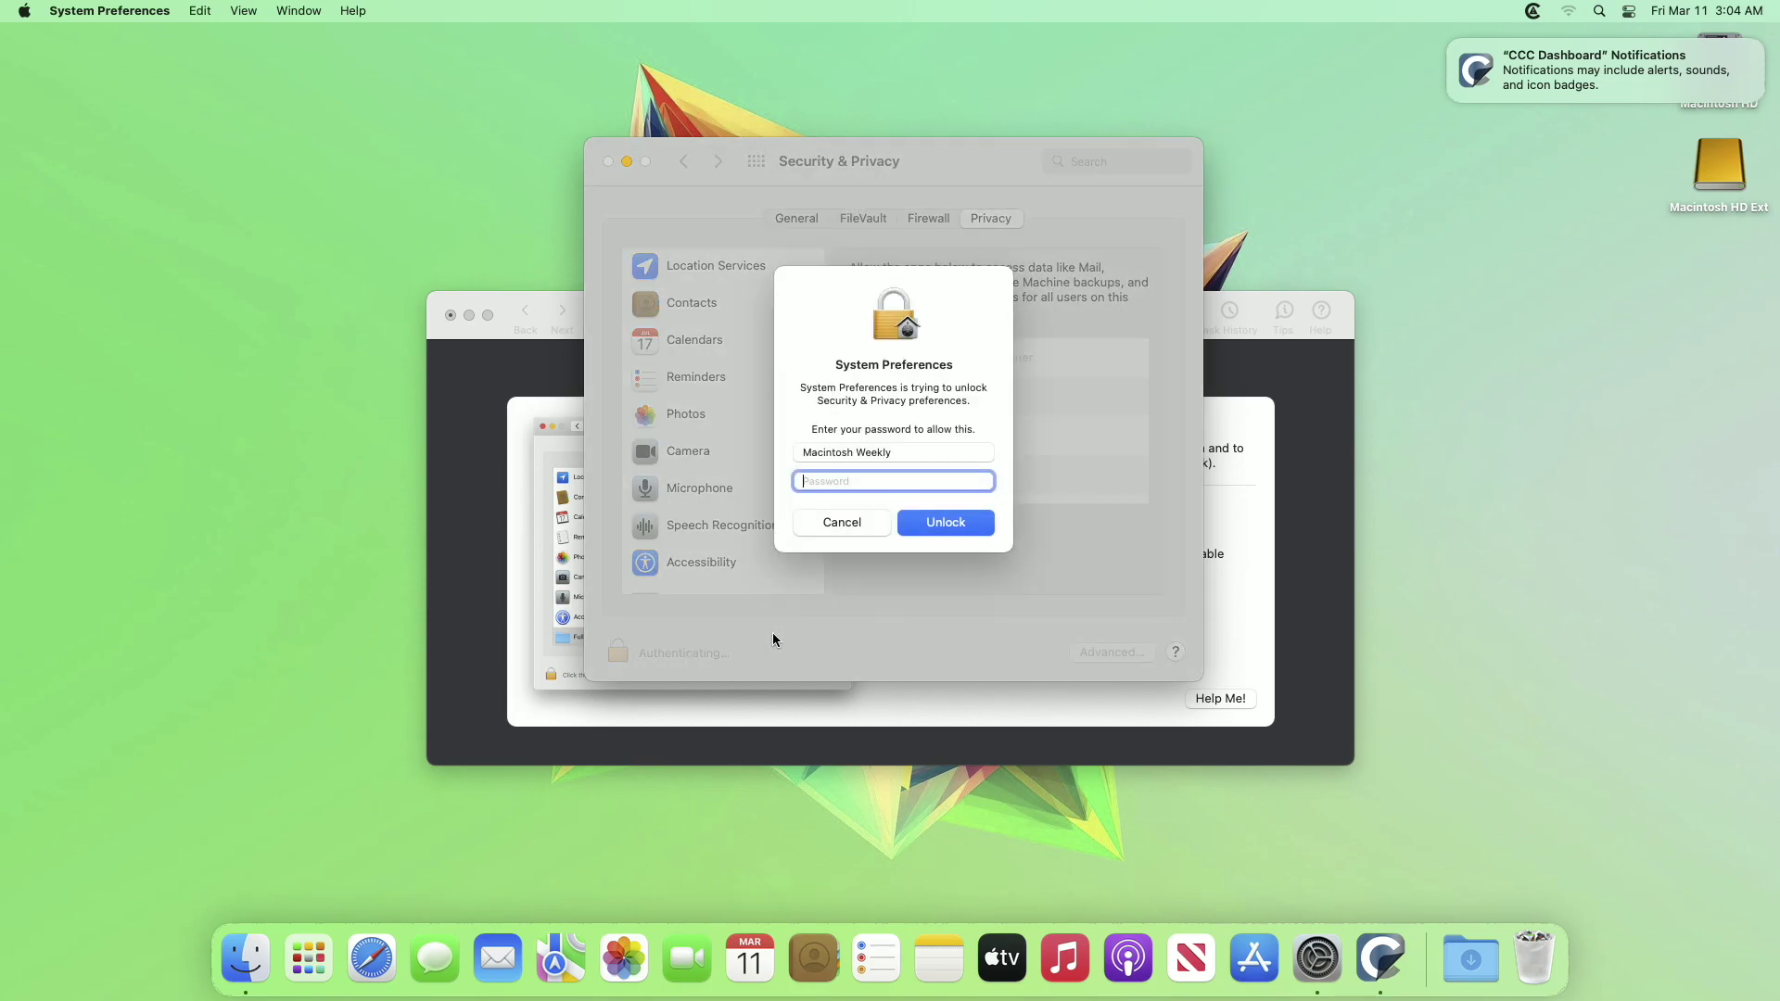
type("•••••")
key("Return")
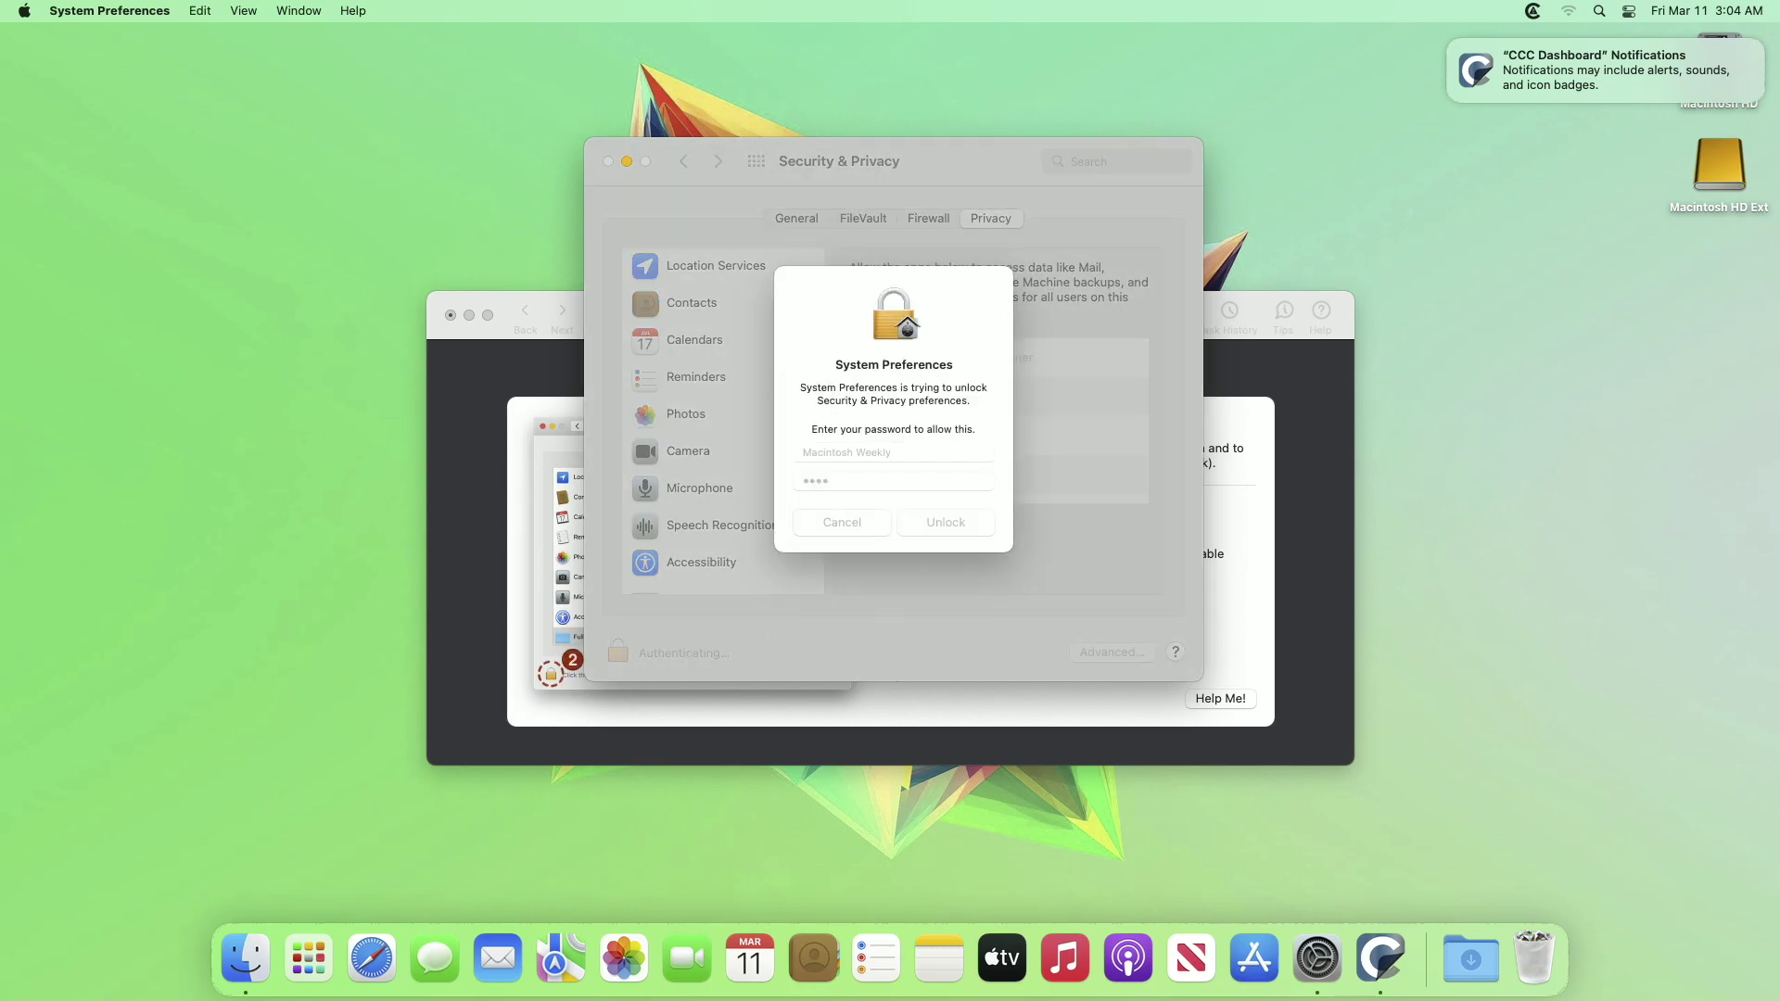
left_click(871, 358)
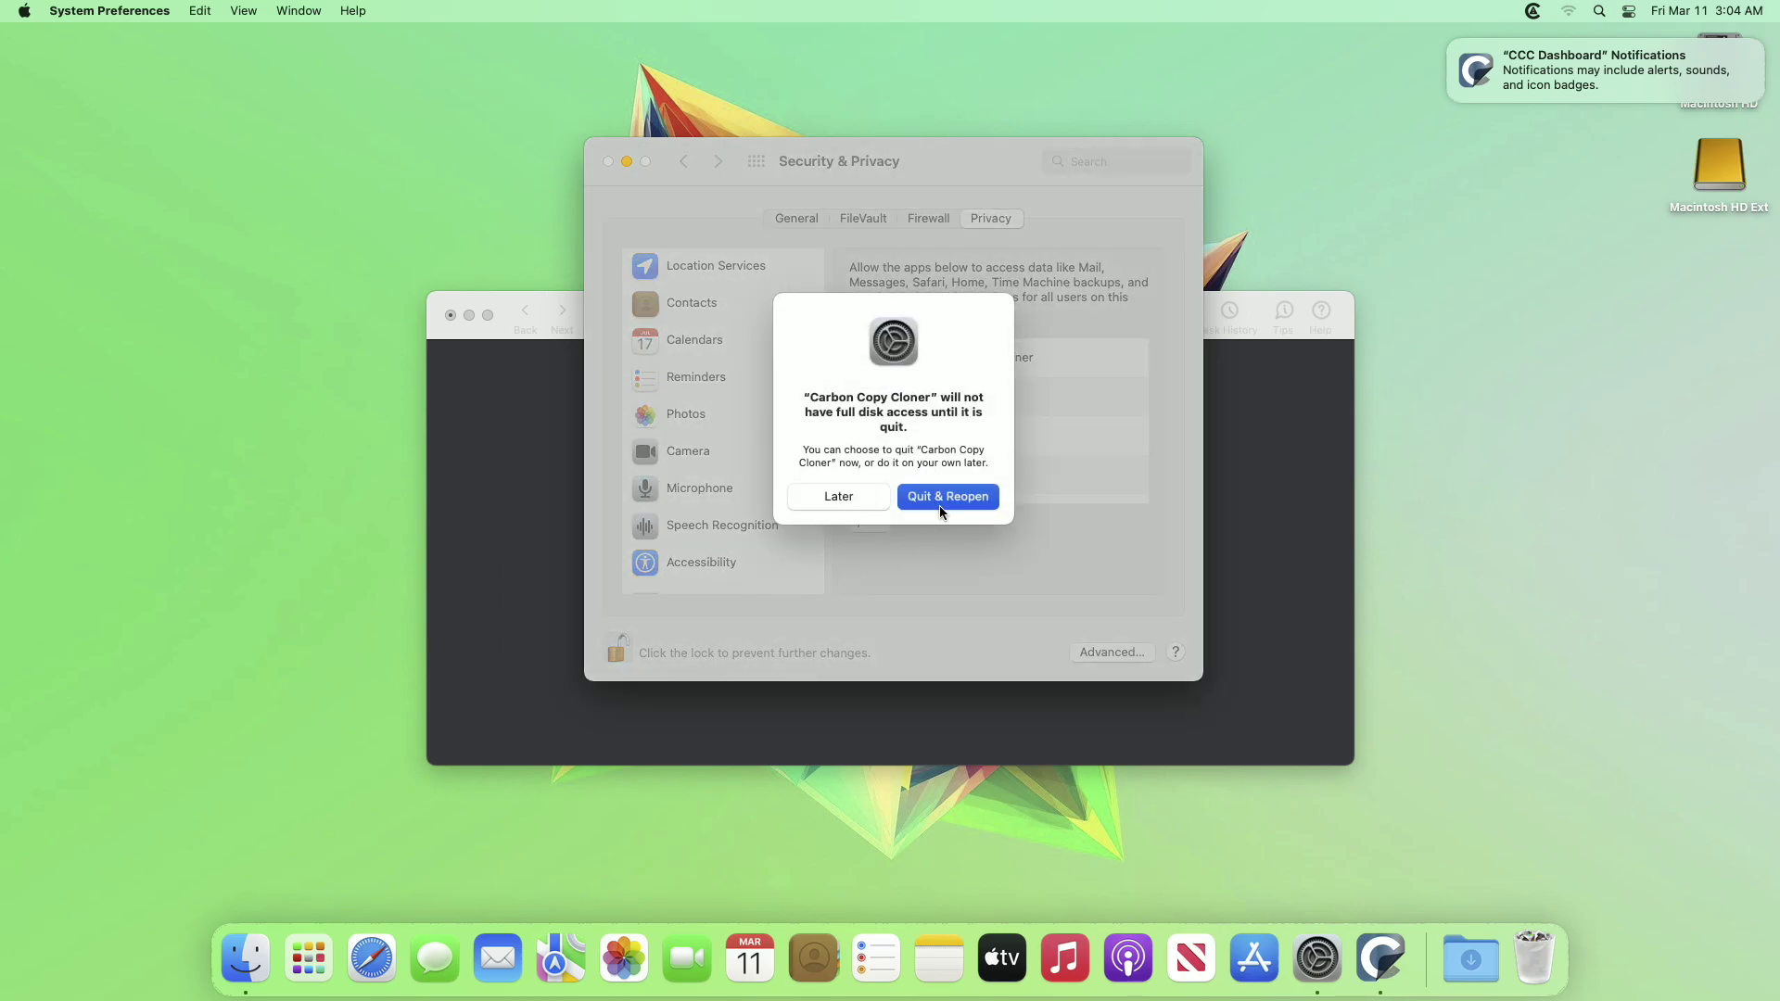
Quit and reopen Carbon Copy Cloner, saving the backup task's changes, and close the Security & Privacy preferences
left_click(938, 504)
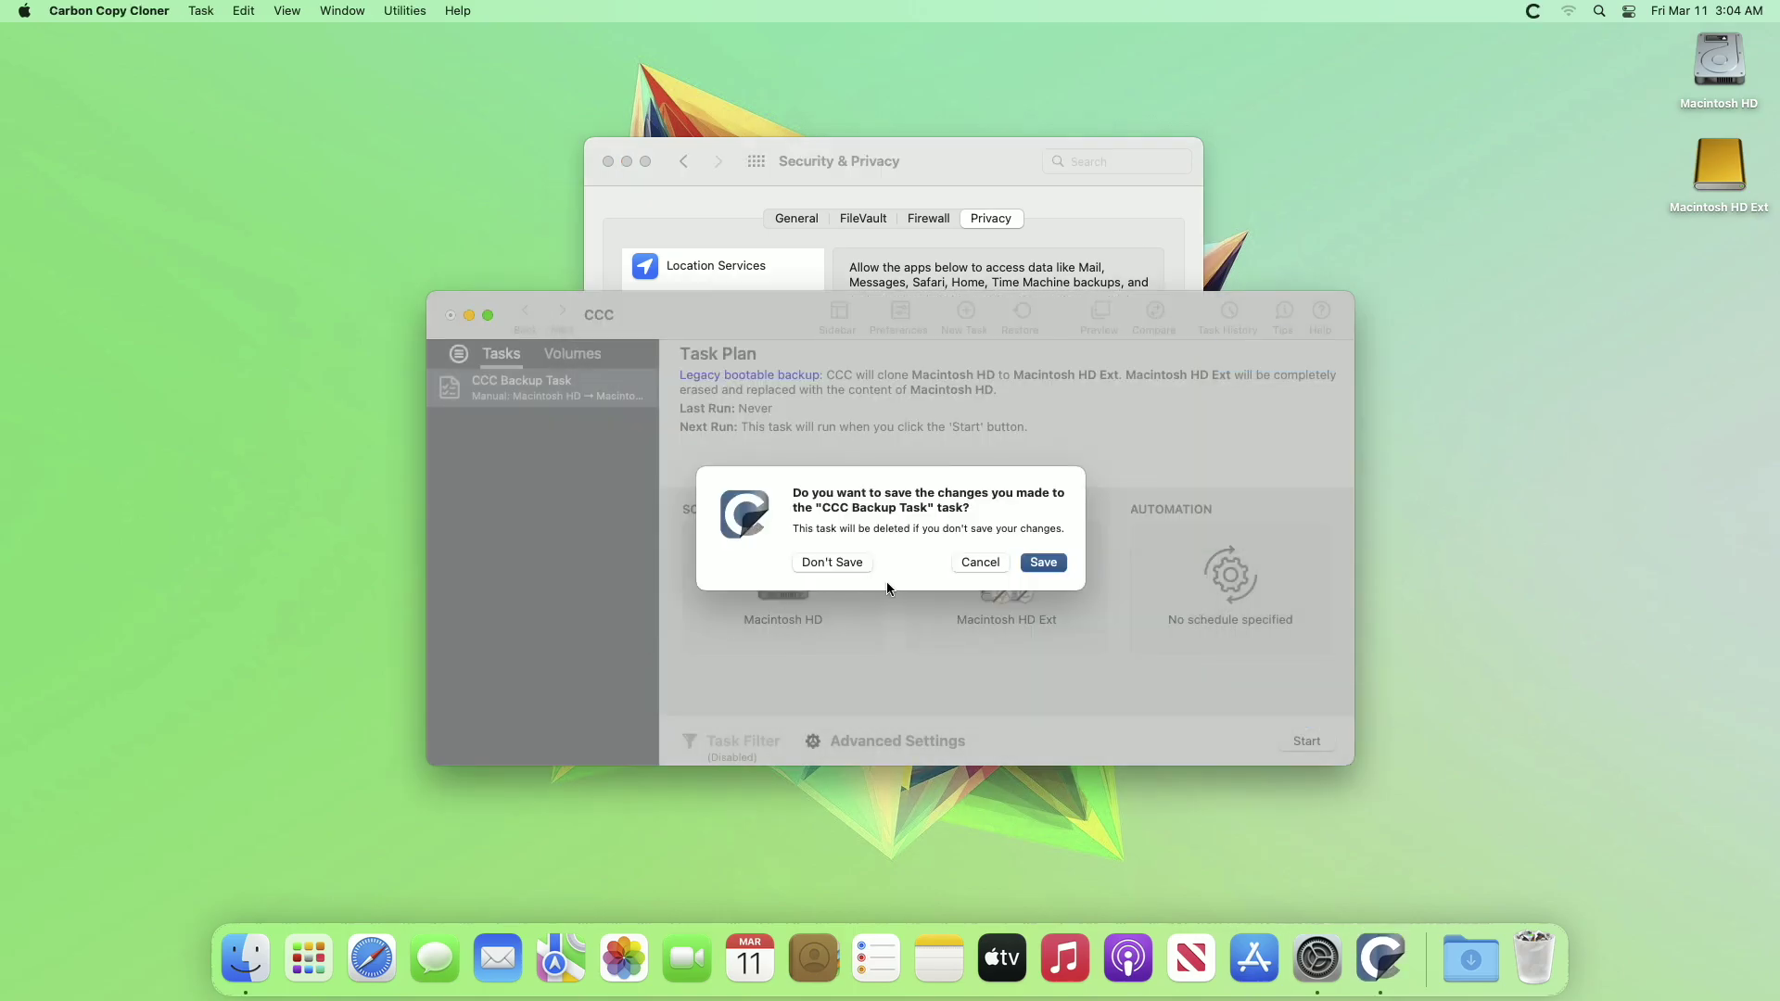
left_click(1044, 562)
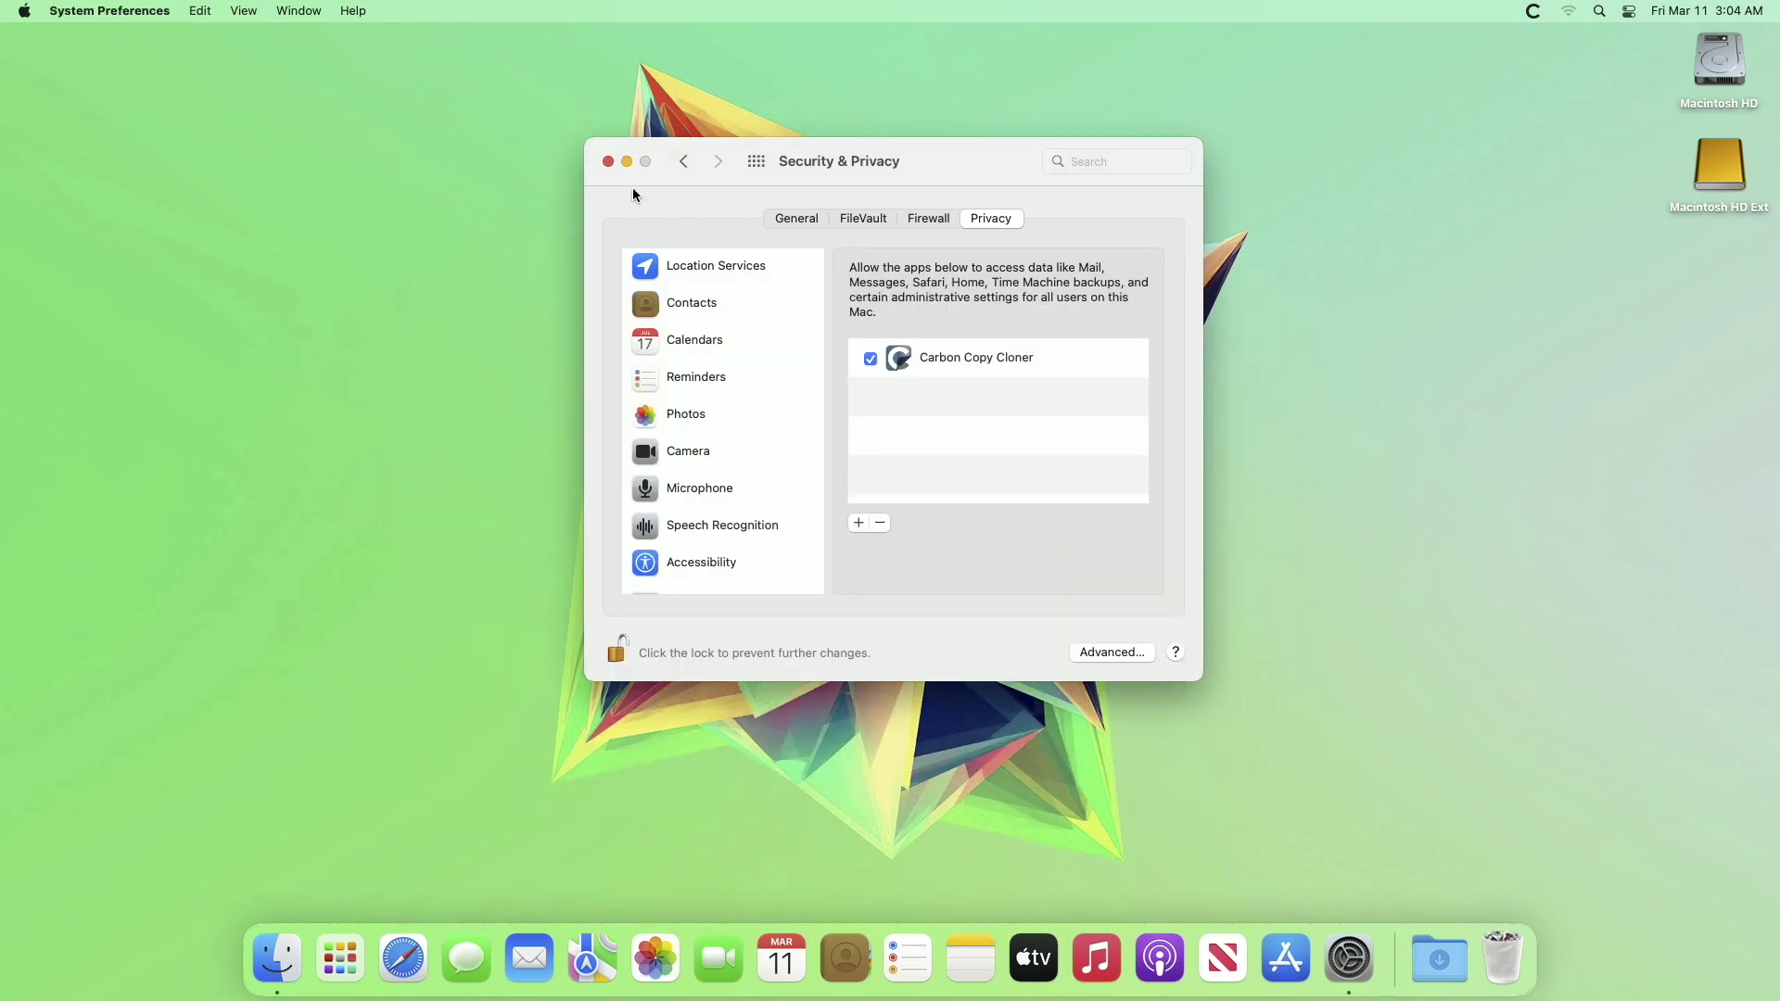
left_click(608, 161)
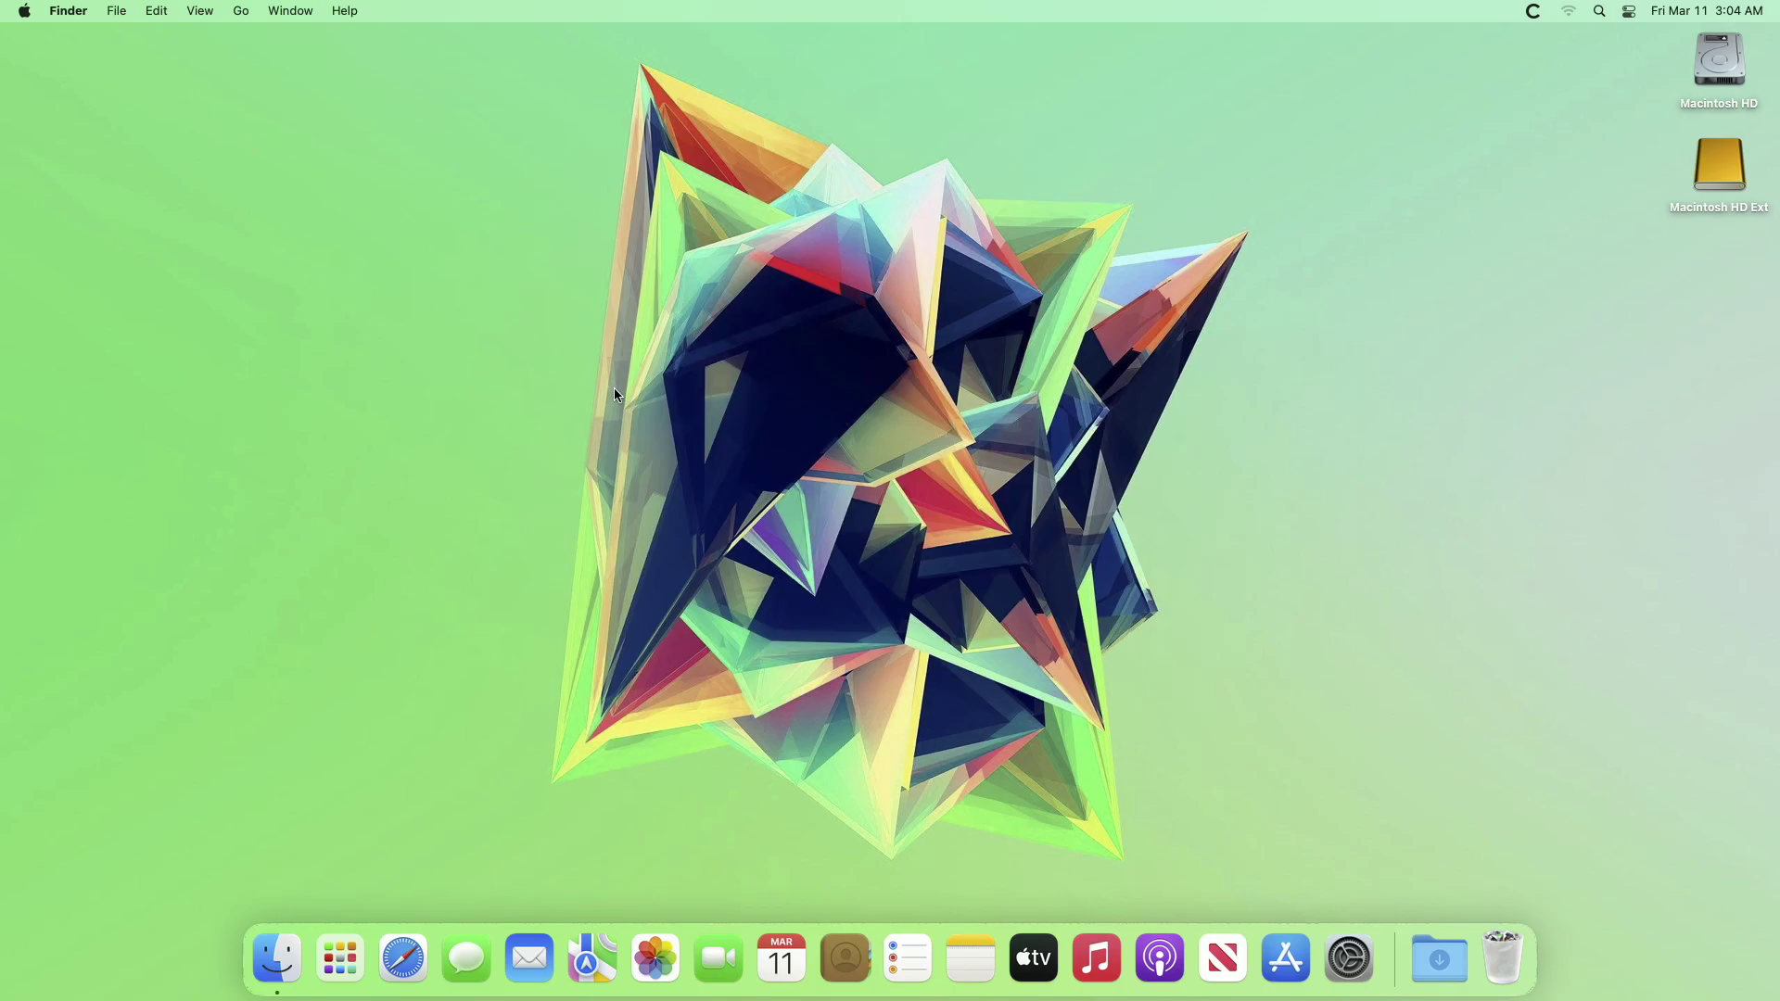
Launch Carbon Copy Cloner, decline regular update checks, and continue with the trial version
left_click(341, 957)
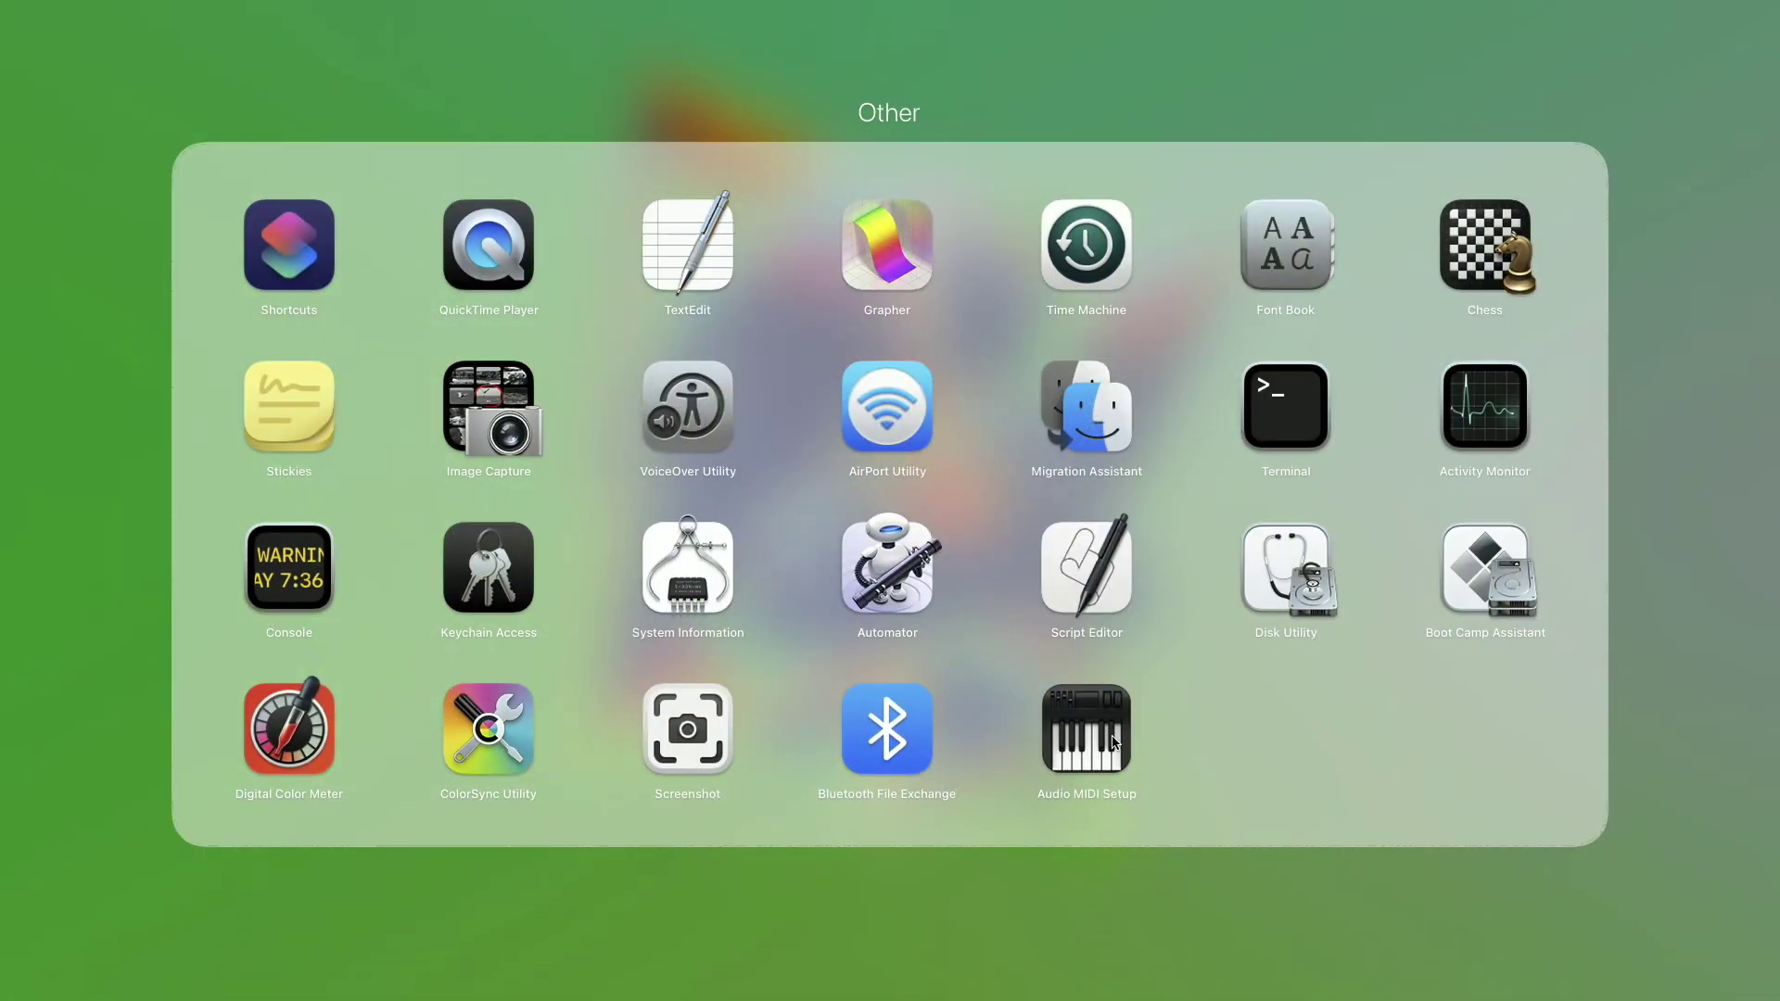
left_click(1164, 855)
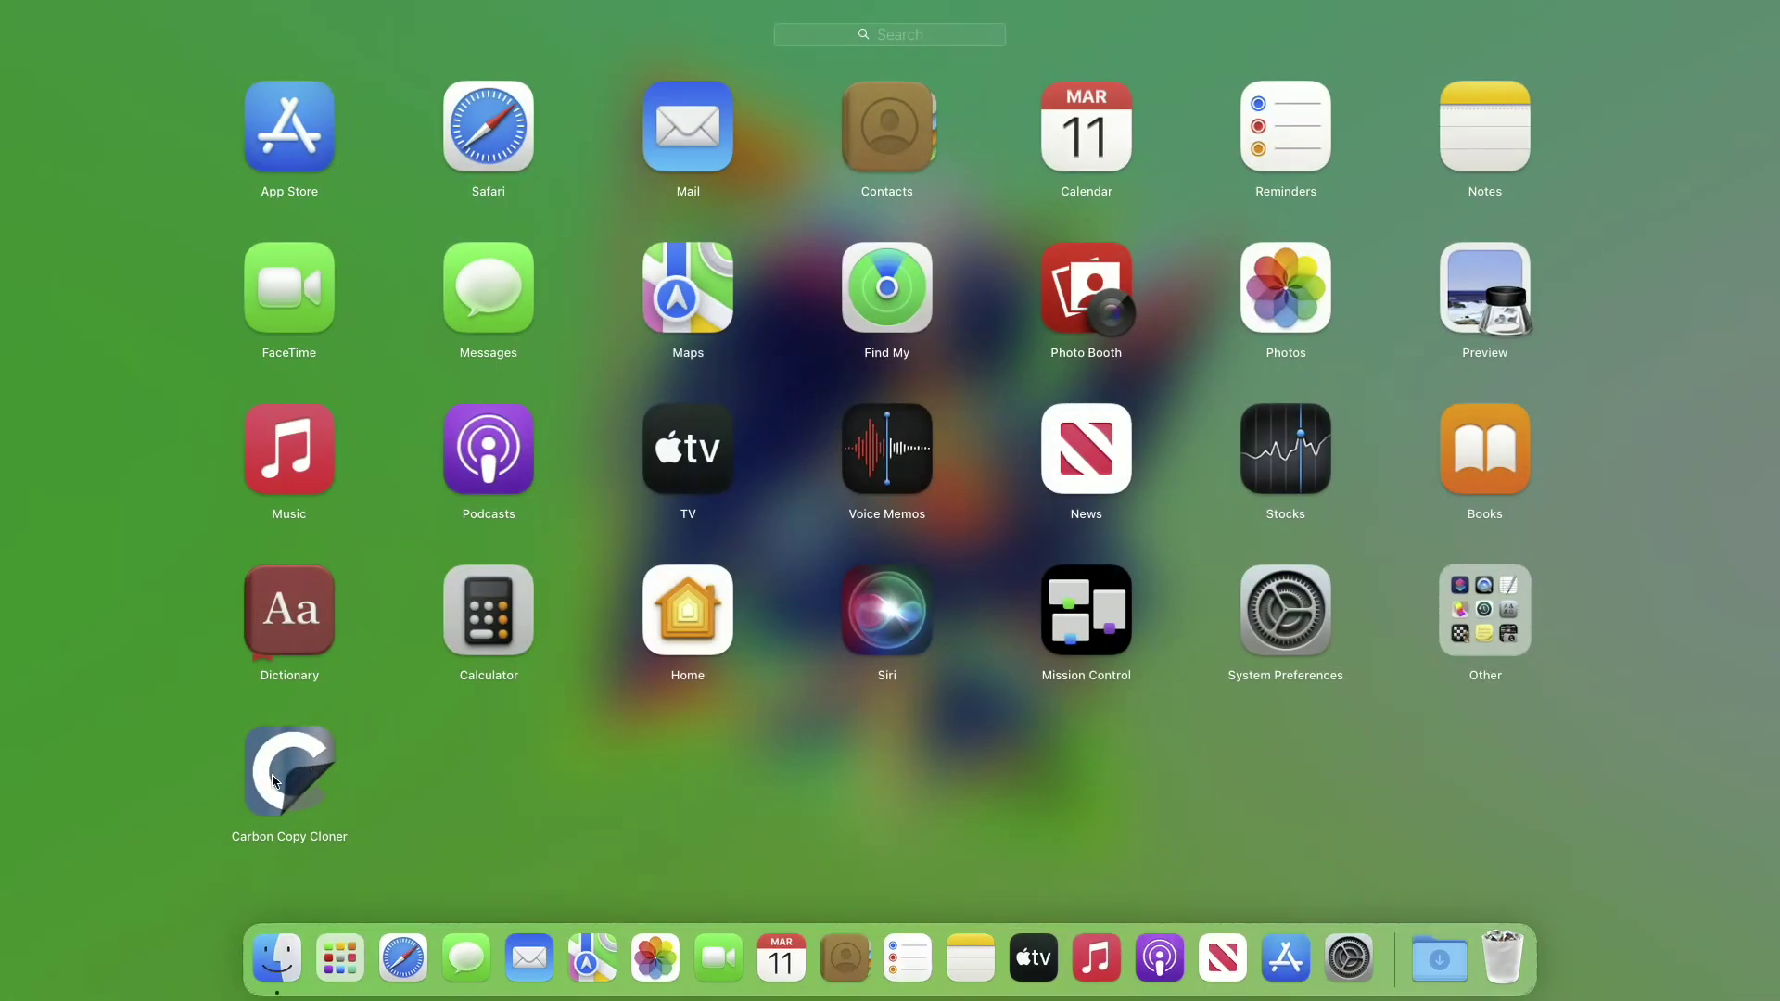
left_click(289, 771)
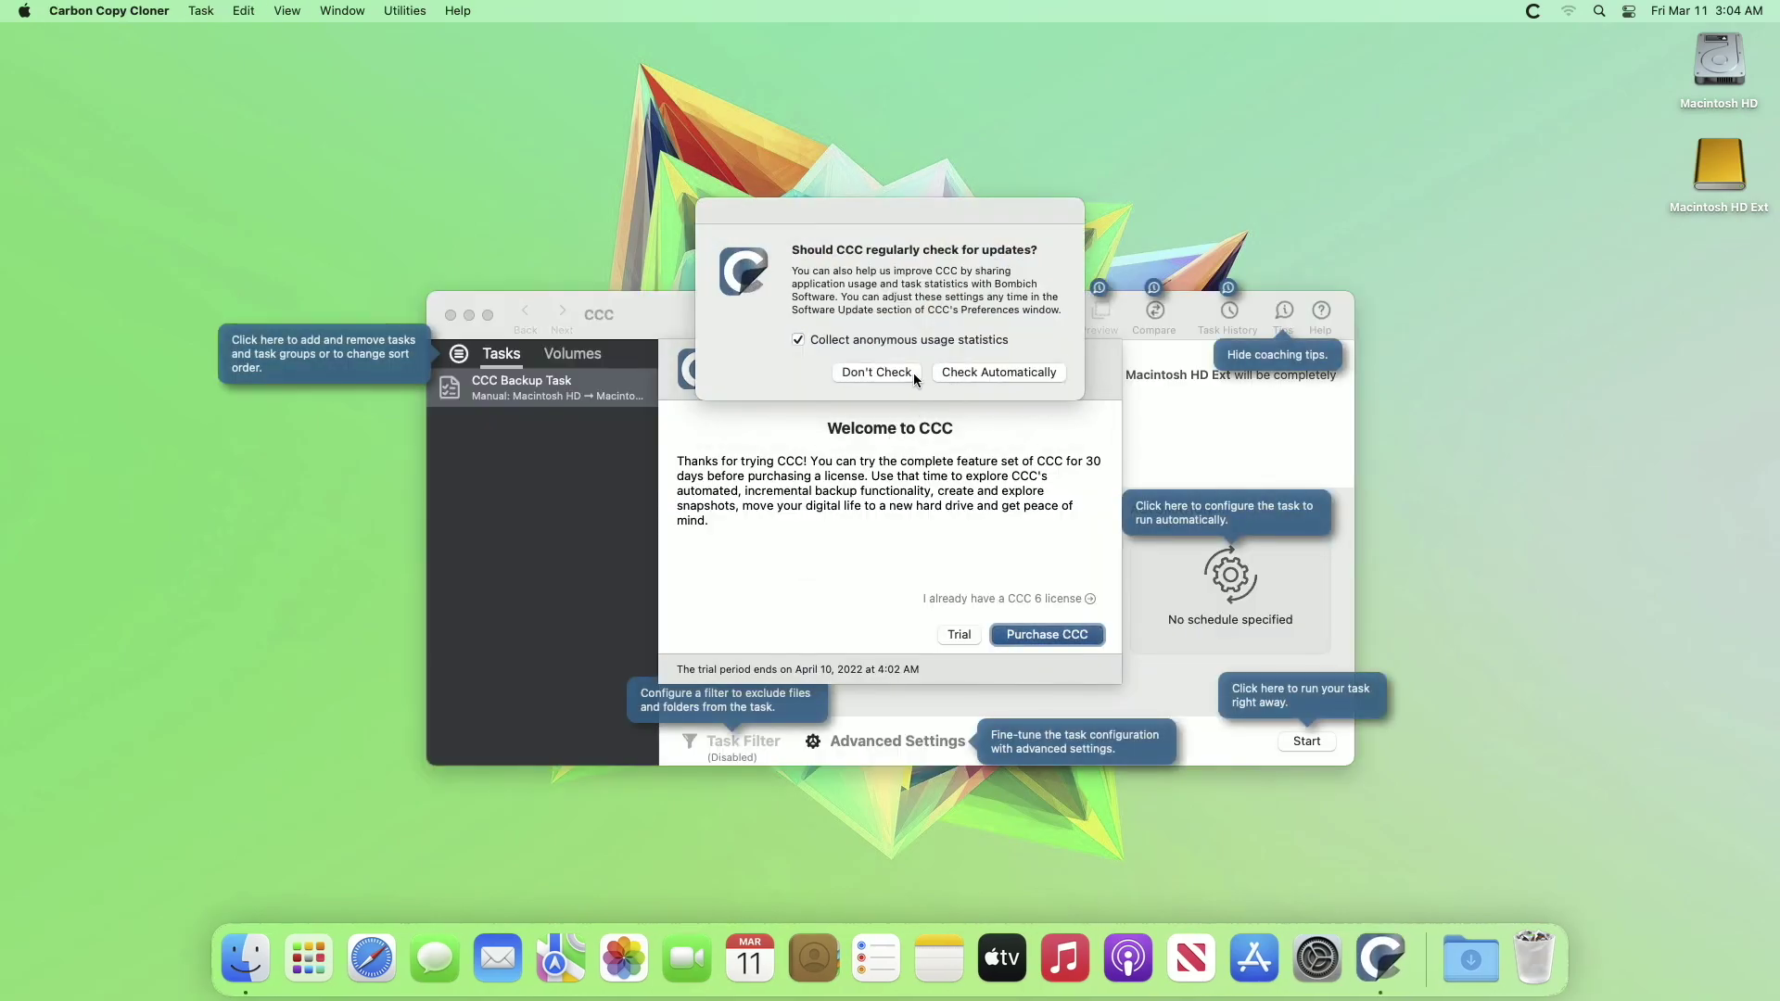
left_click(903, 377)
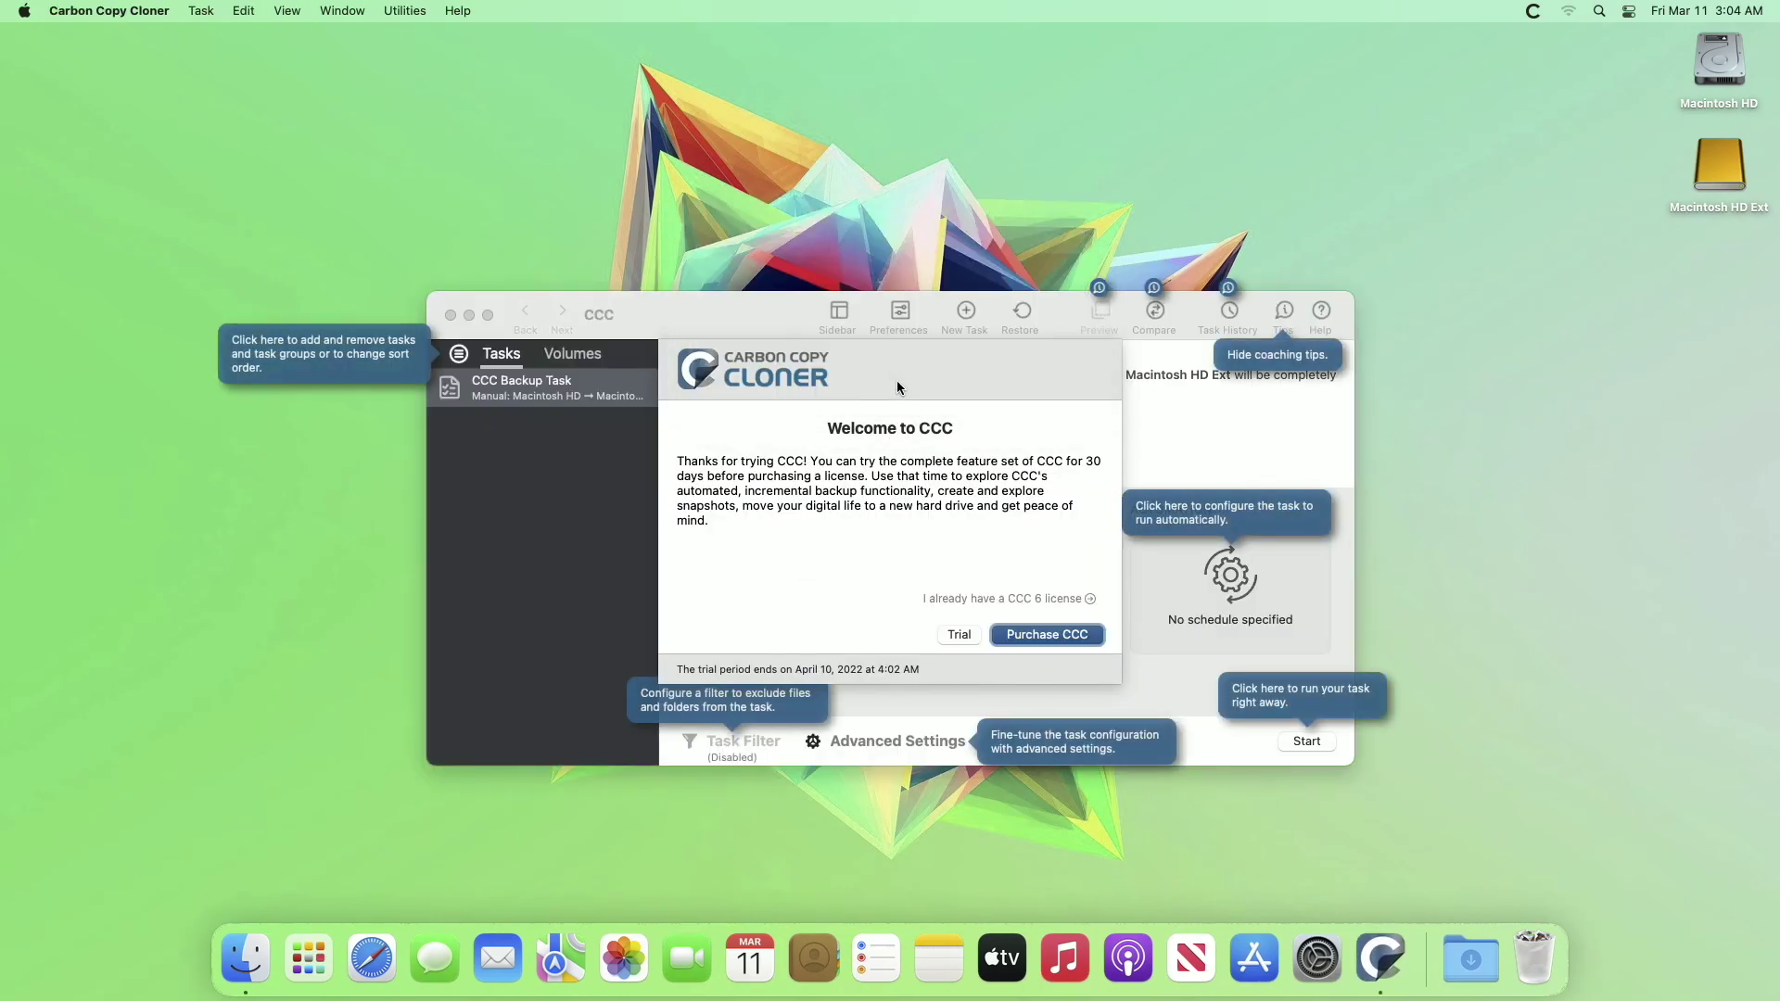
left_click(959, 638)
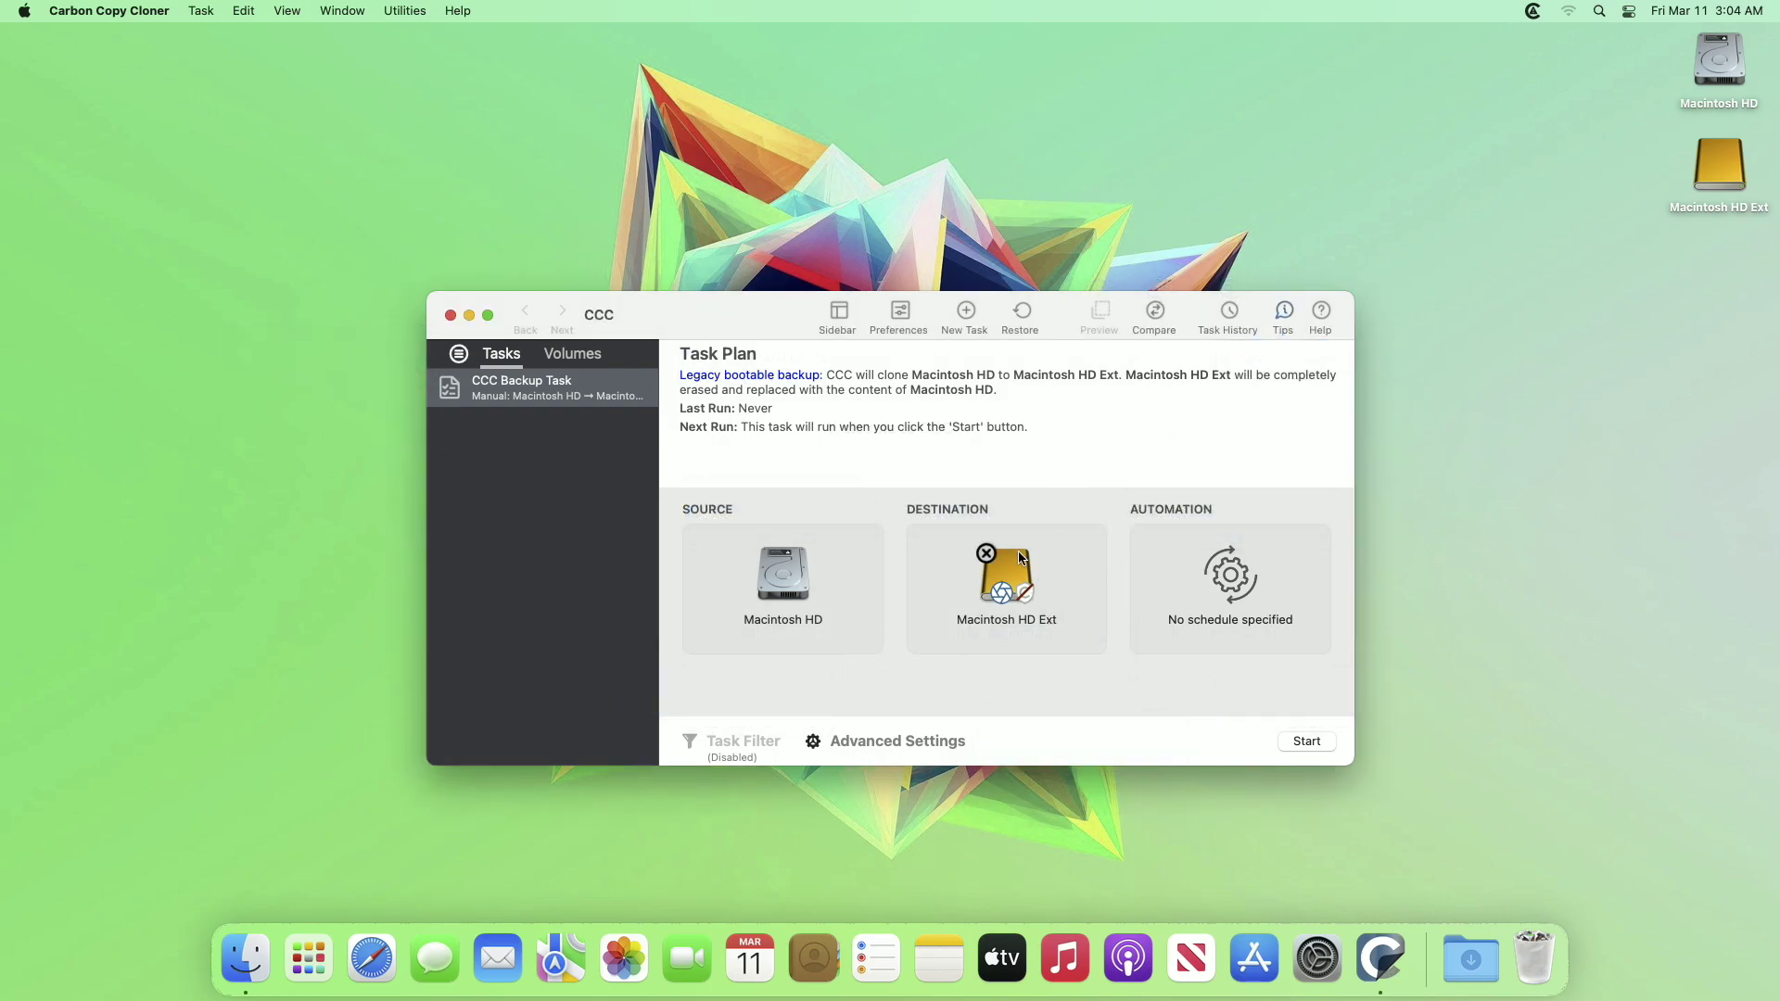
Reconfigure the Macintosh HD Ext destination as a bootable system clone using Apple's APFS replicator, and start the CCC Backup Task
left_click(1029, 594)
left_click(1125, 582)
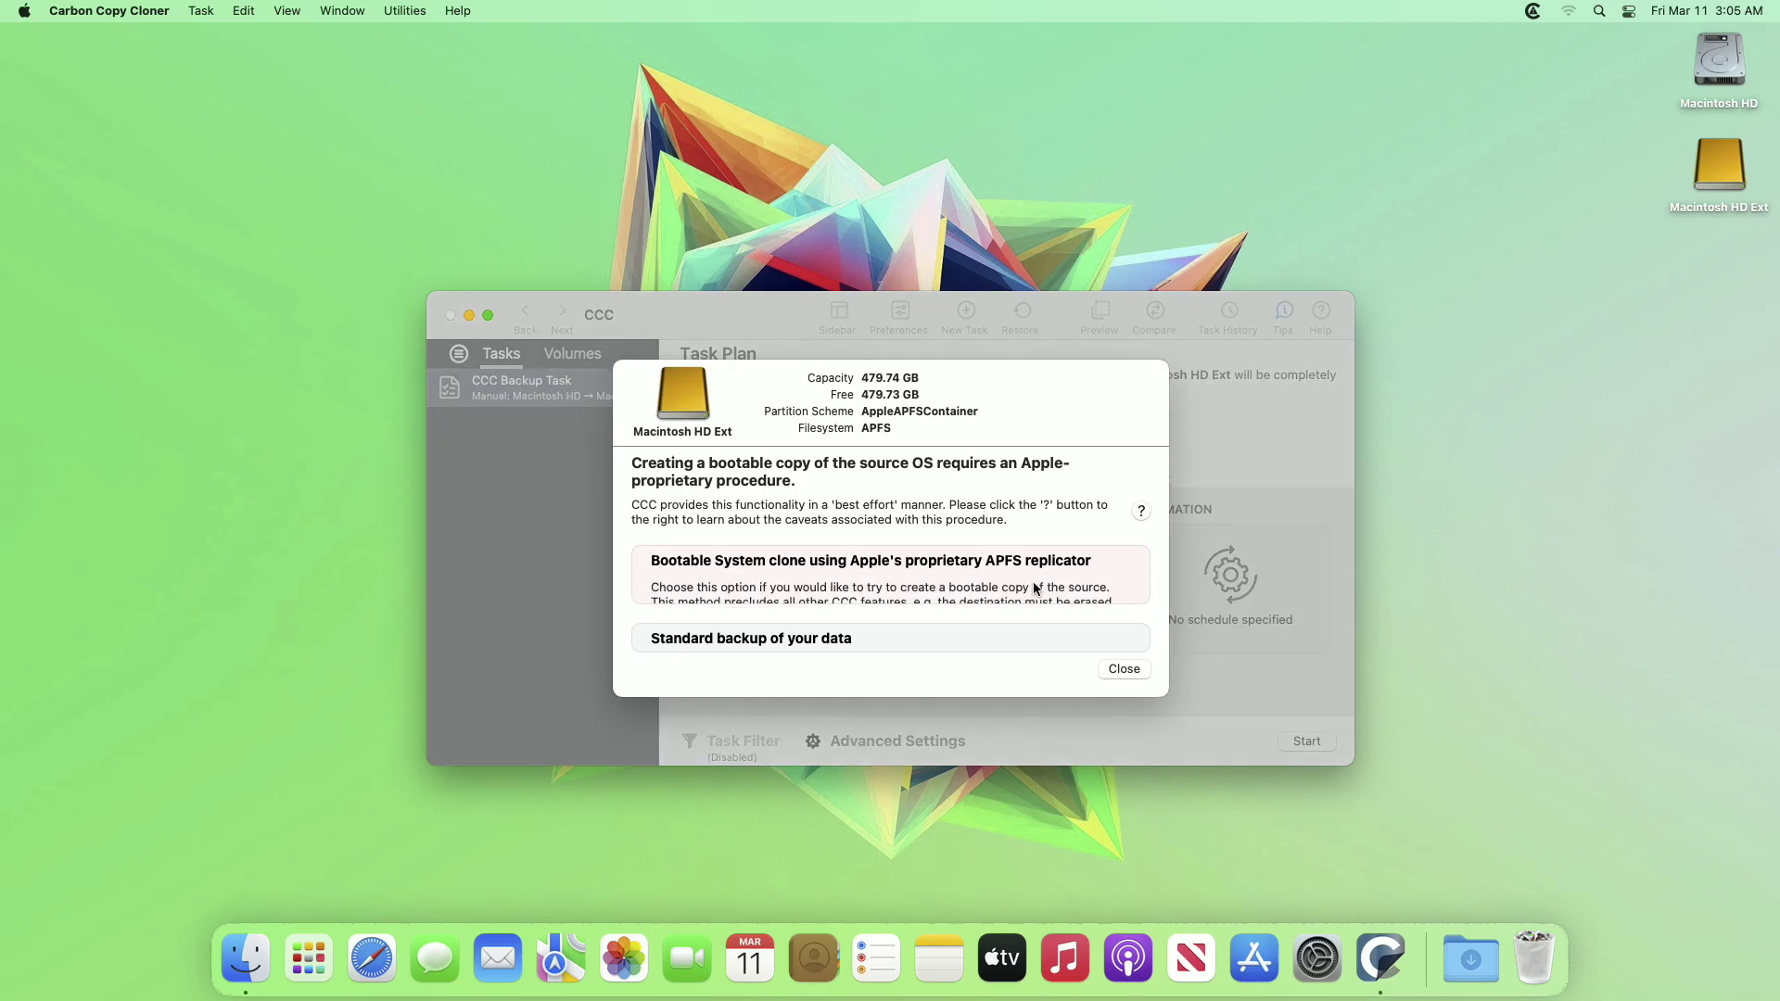
left_click(1059, 636)
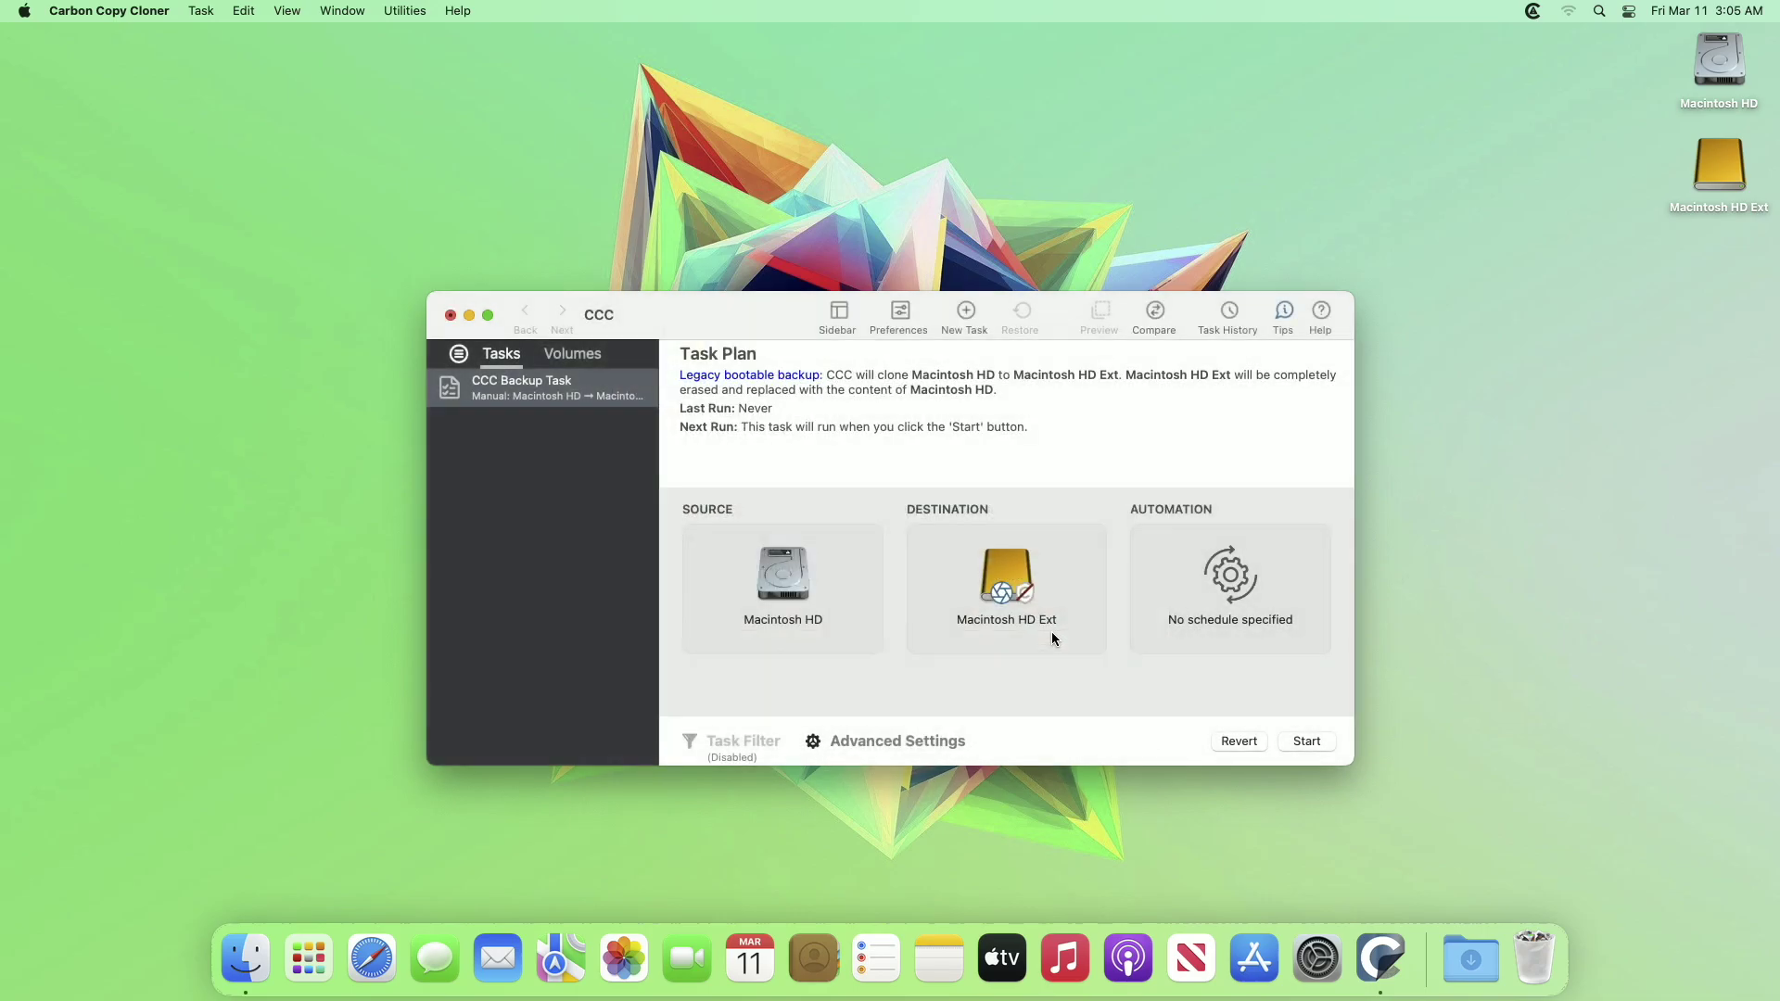
left_click(1311, 742)
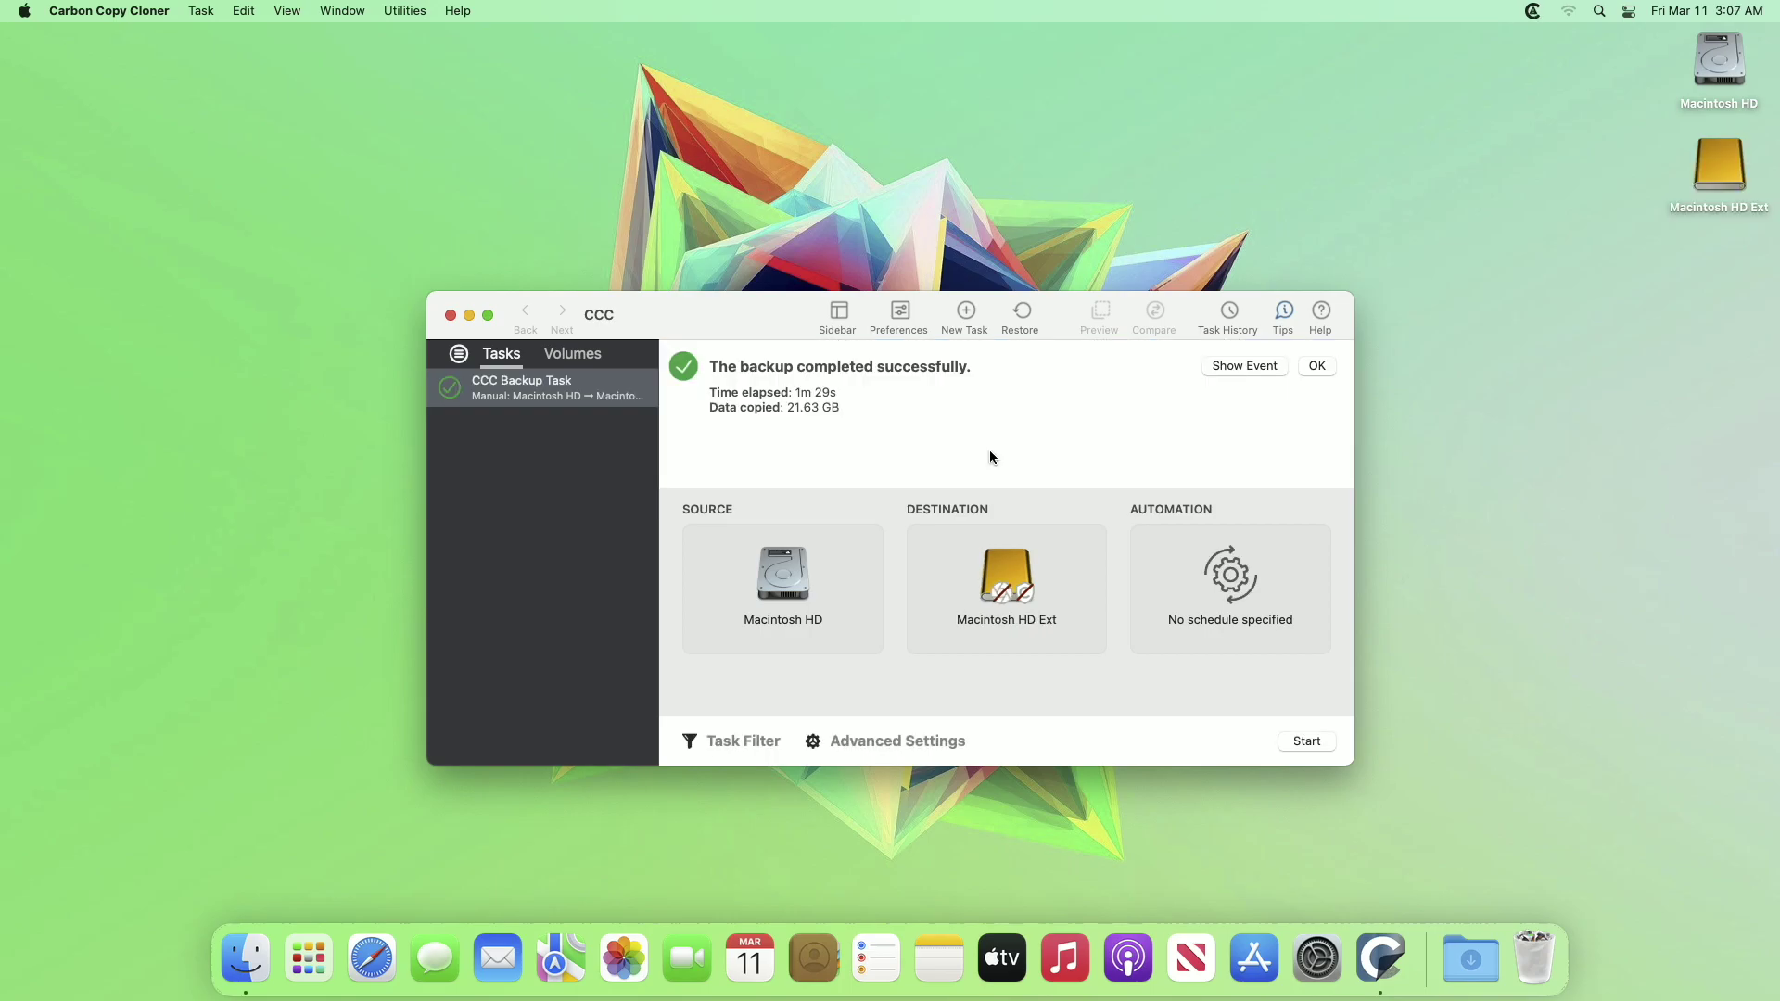
Quit Carbon Copy Cloner and restart the computer, with windows set to reopen when logging back in
left_click(144, 10)
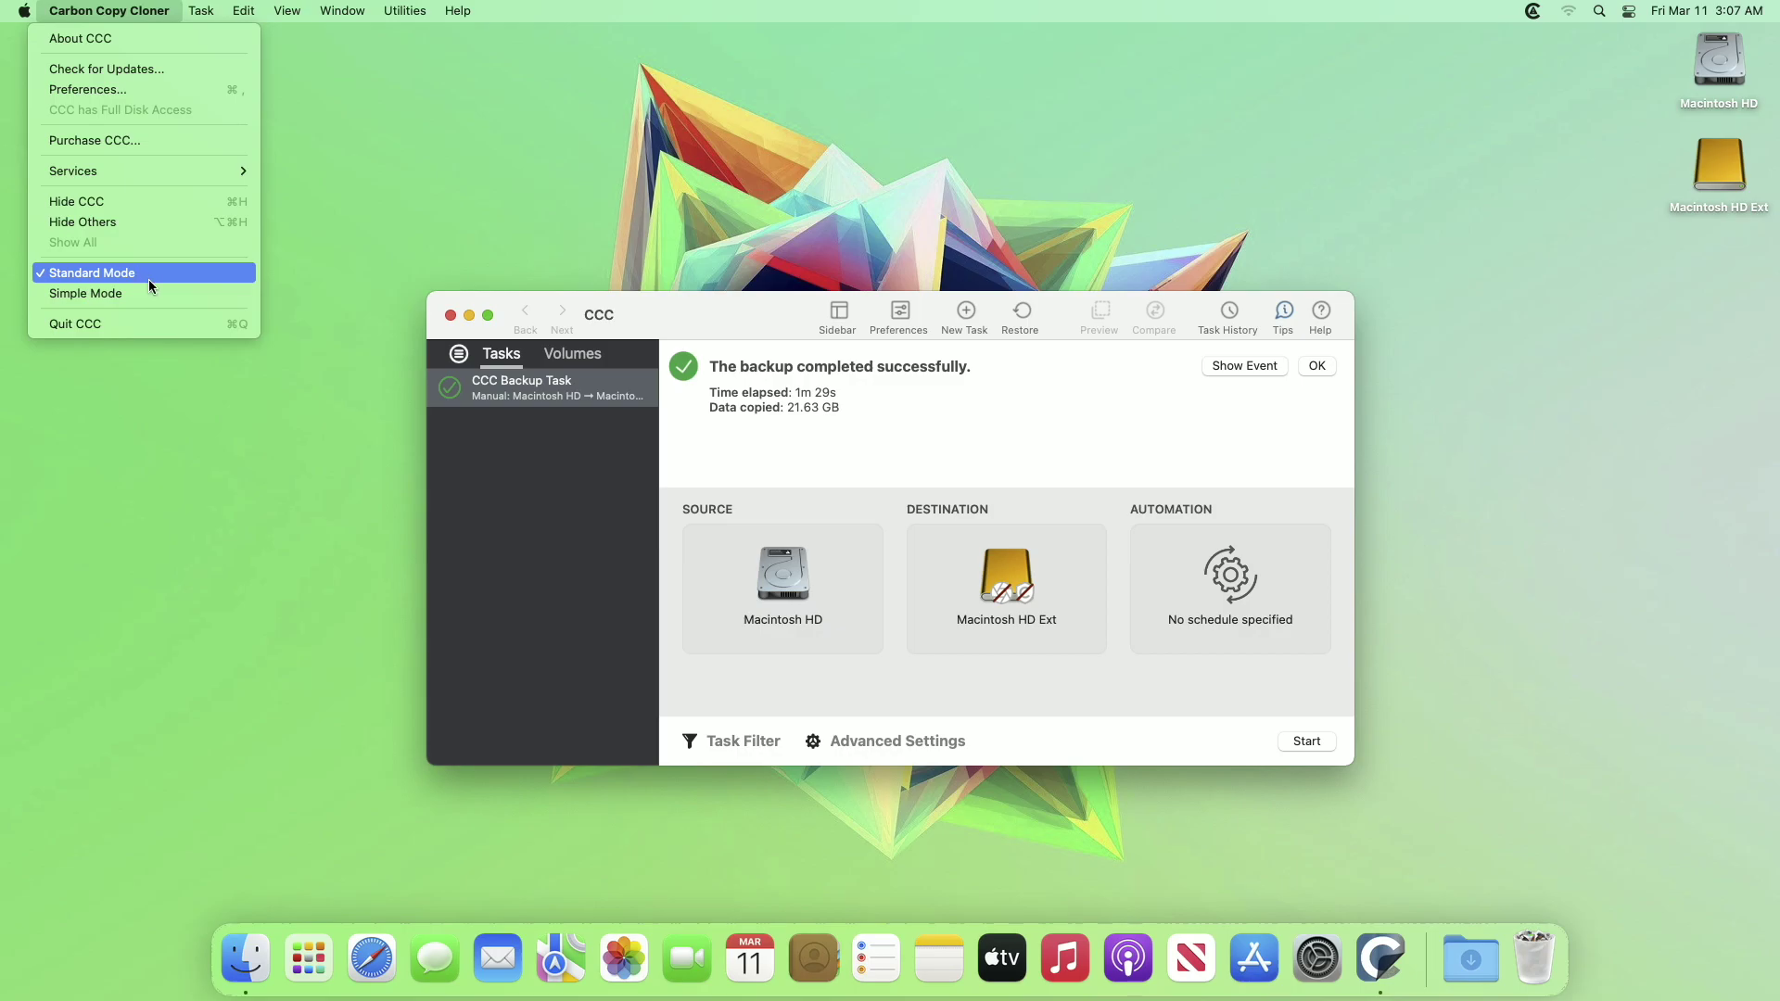
left_click(193, 323)
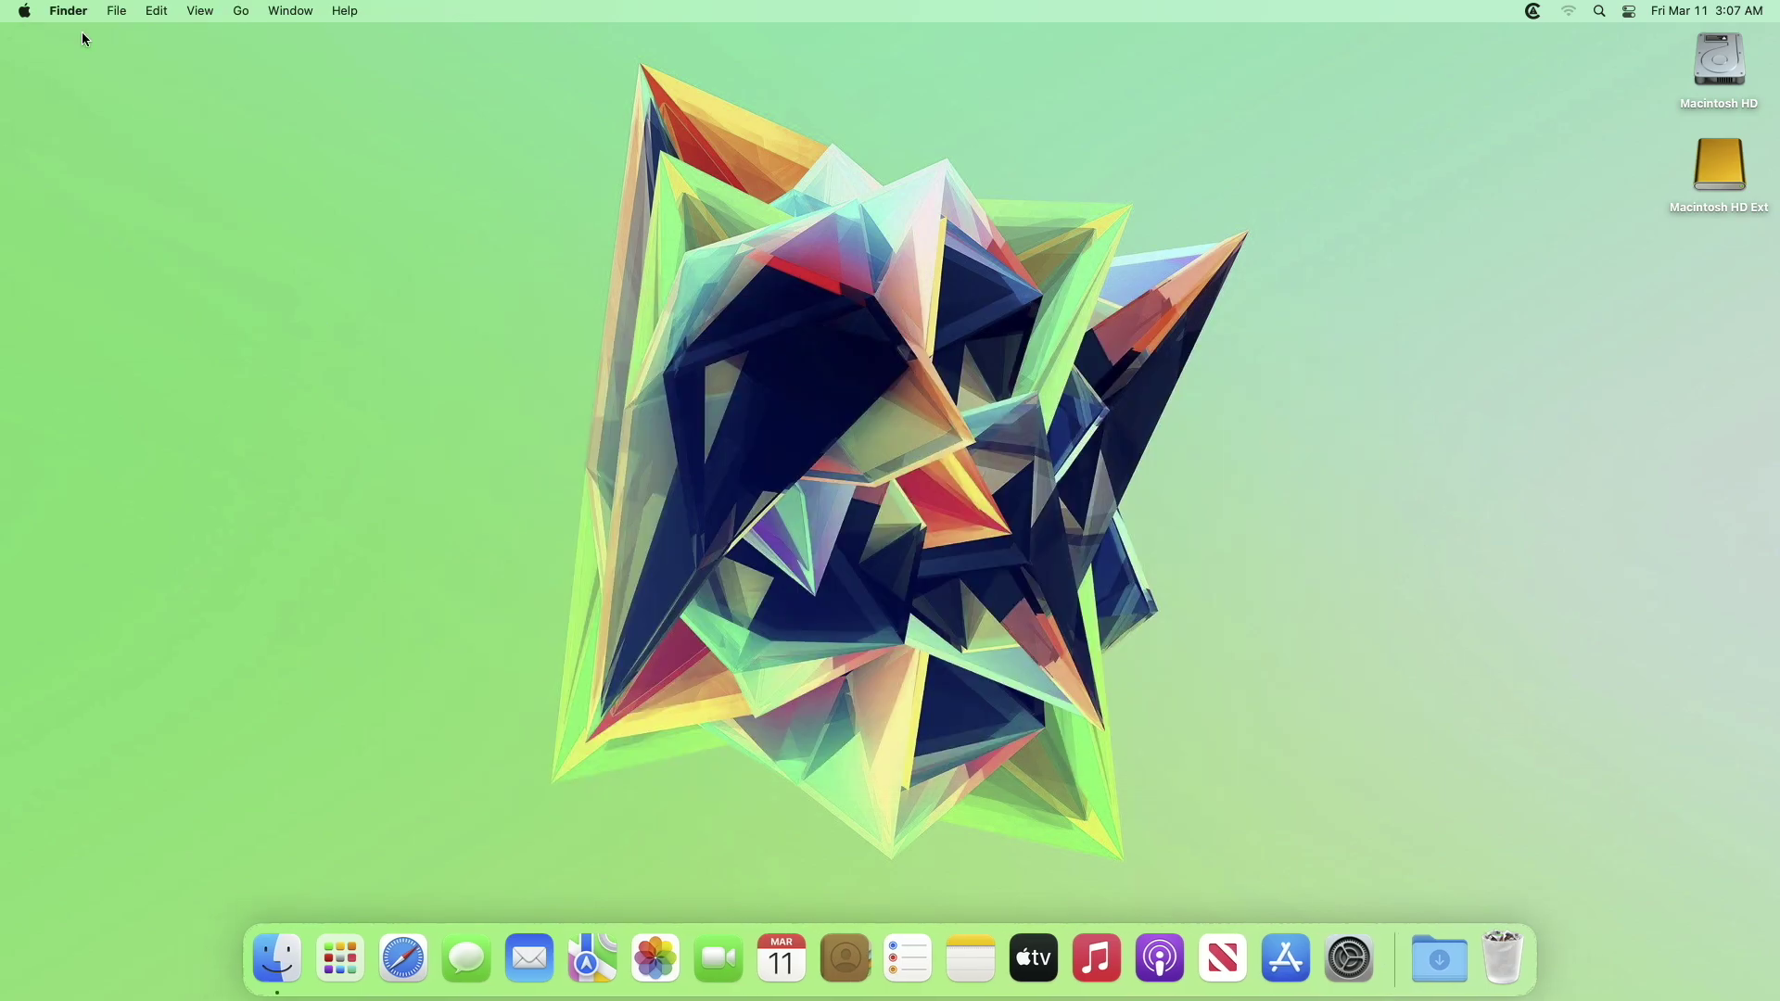
left_click(6, 5)
left_click(136, 202)
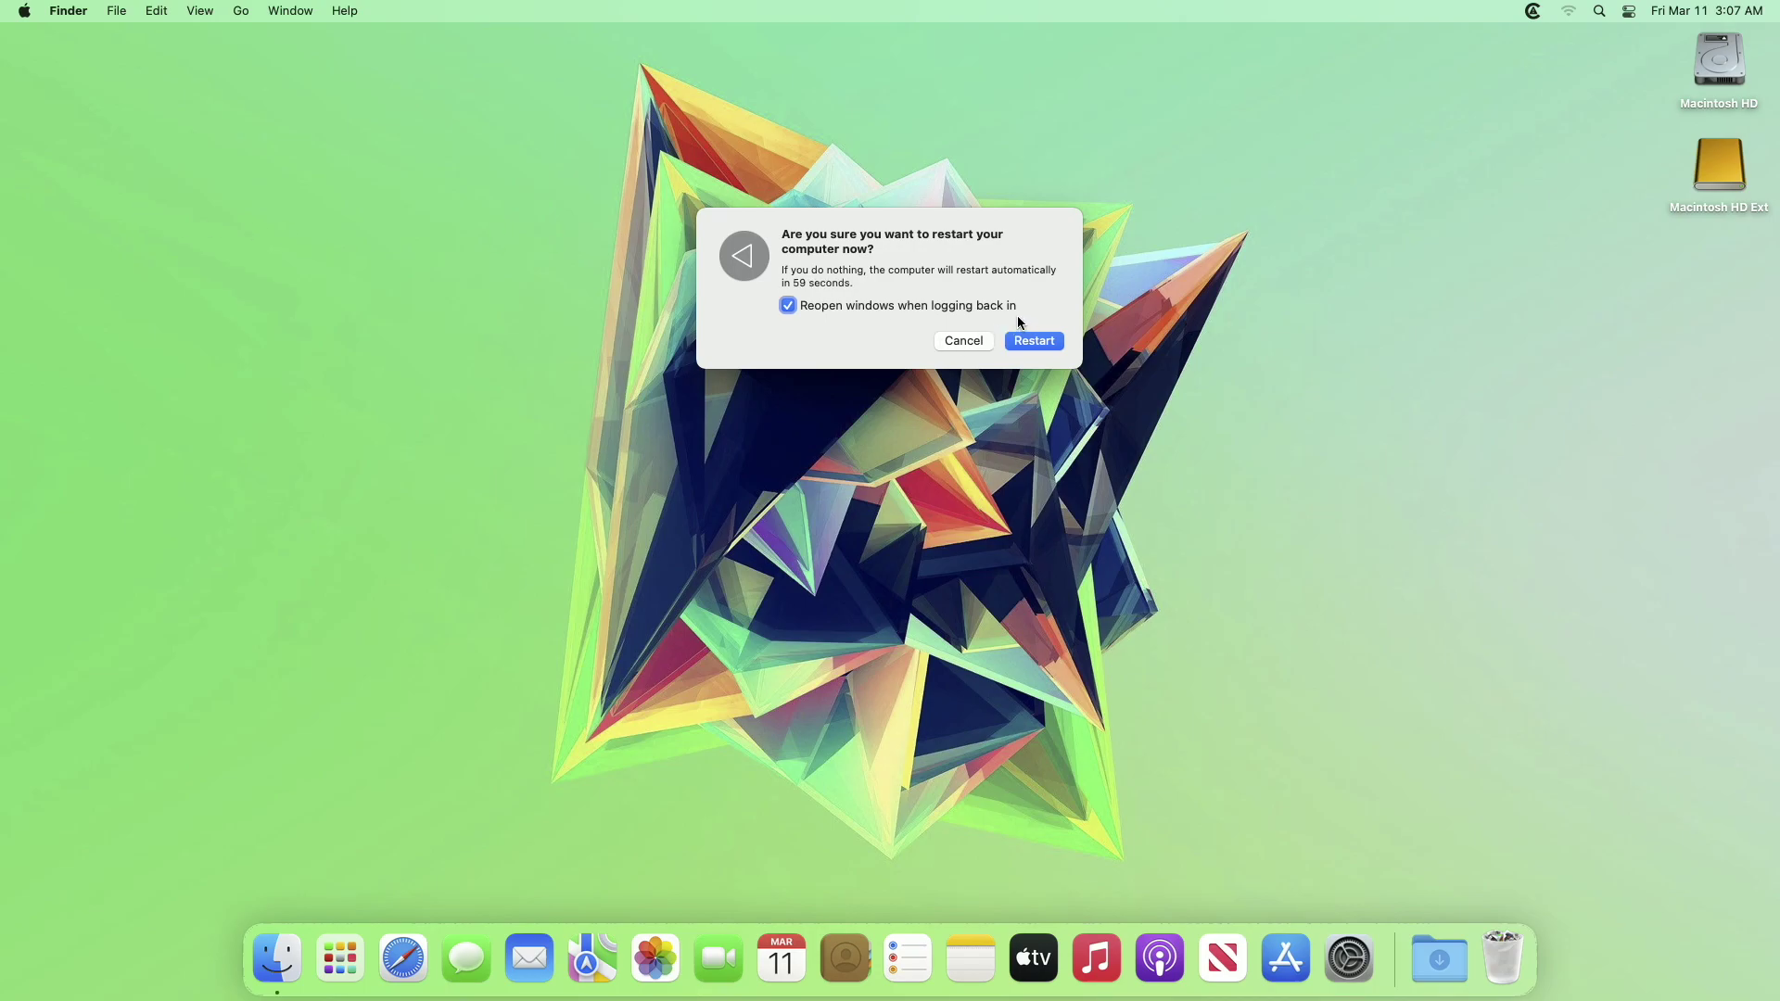
left_click(1035, 341)
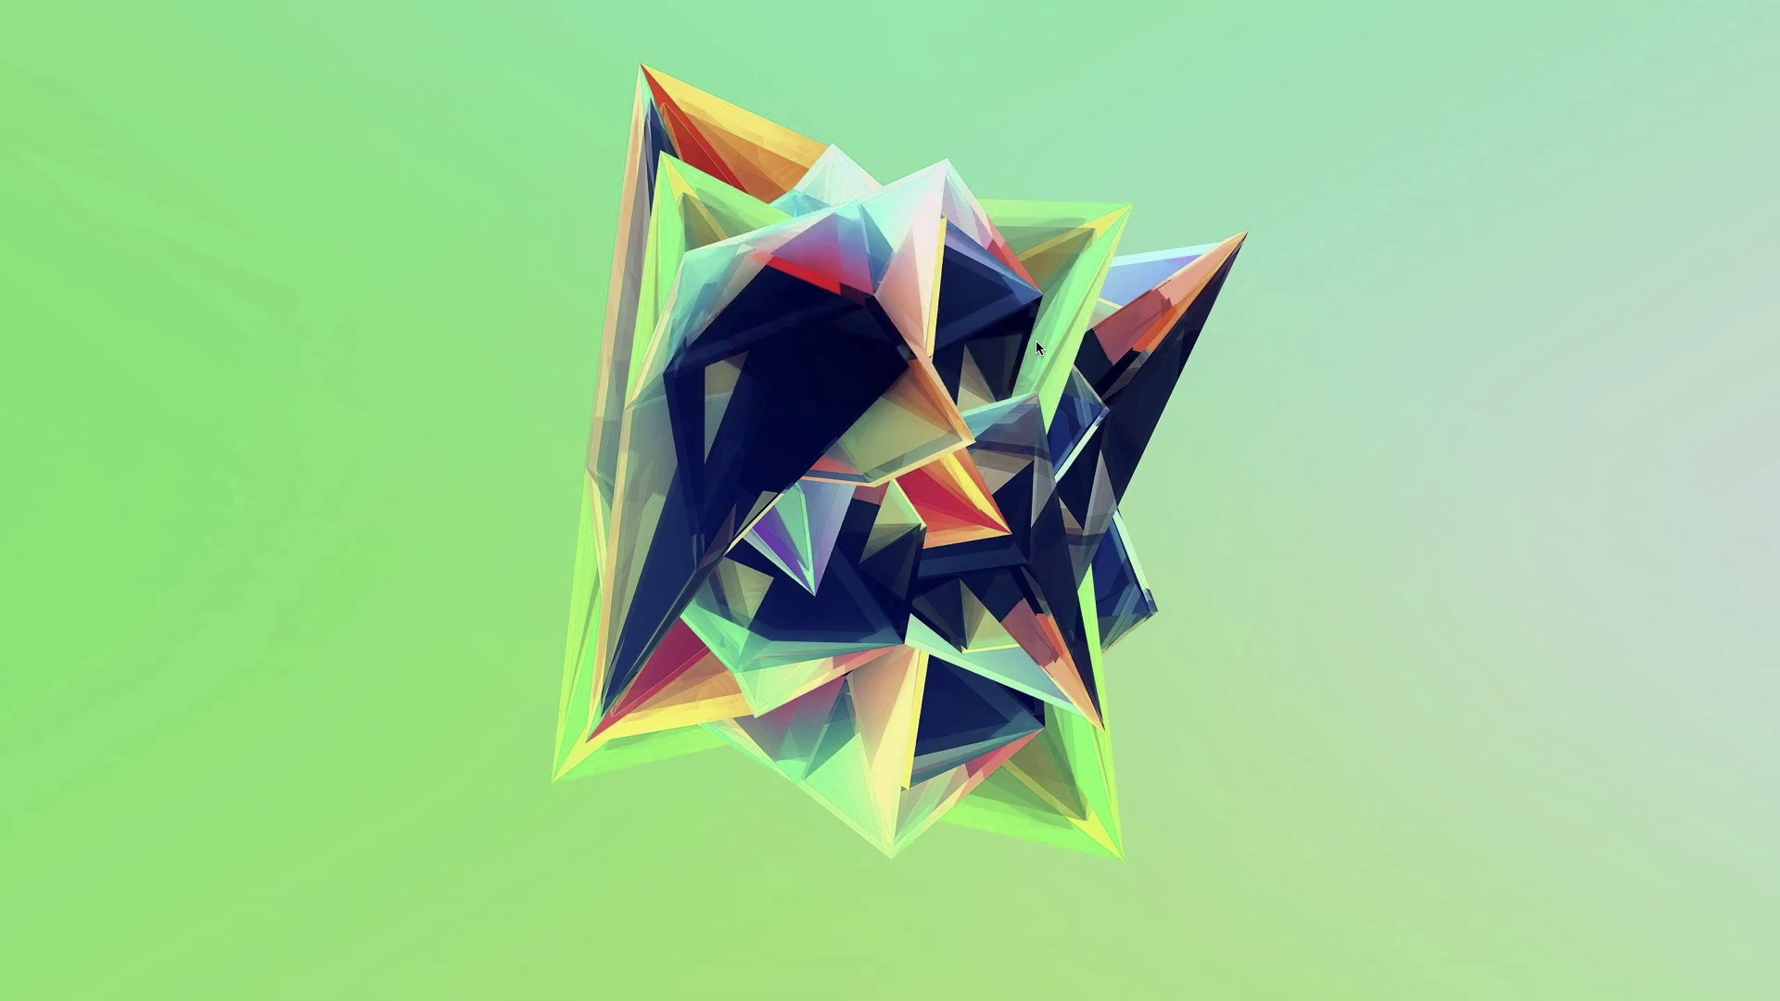